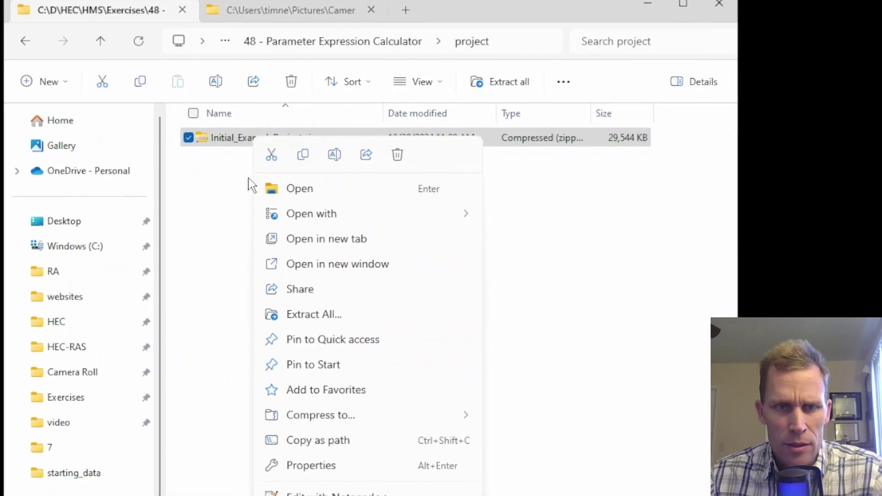
Replace Initial_ExampleProject.zip with its extracted folder in the project directory, and open that folder
{"action": "left_click", "coordinate": [293, 327]}
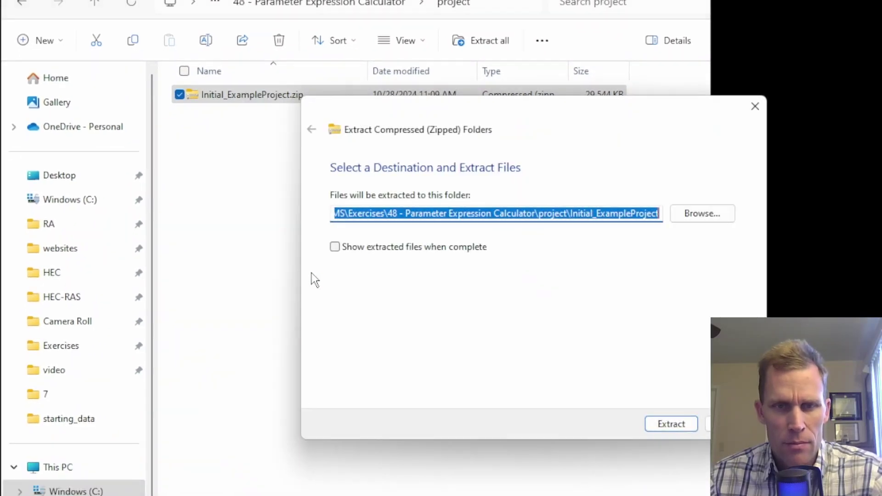
{"action": "left_click", "coordinate": [658, 419]}
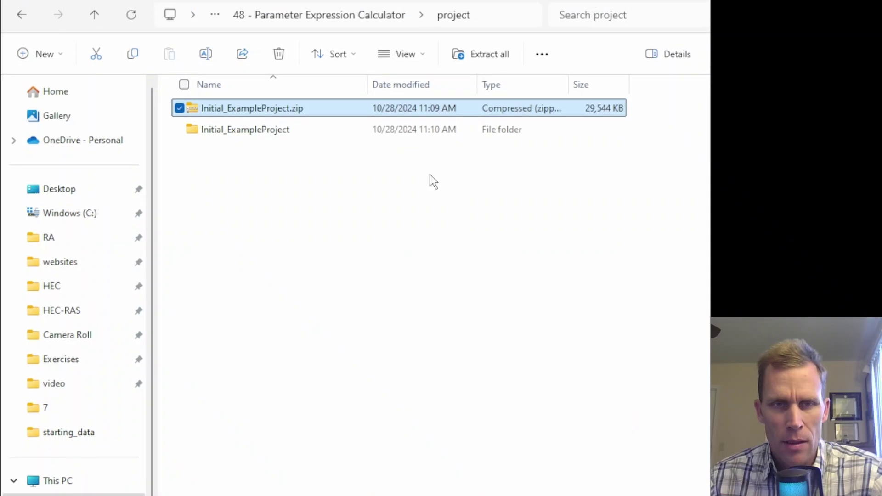
{"action": "key", "text": "Delete"}
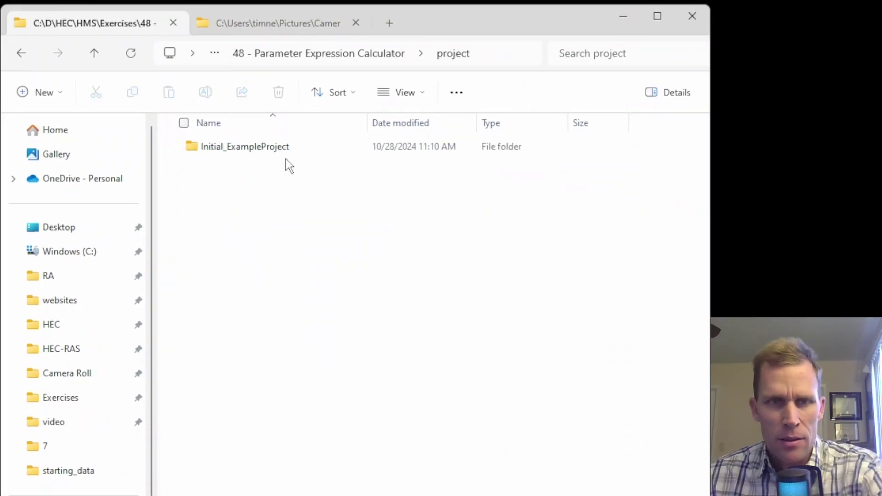
{"action": "double_click", "coordinate": [273, 147]}
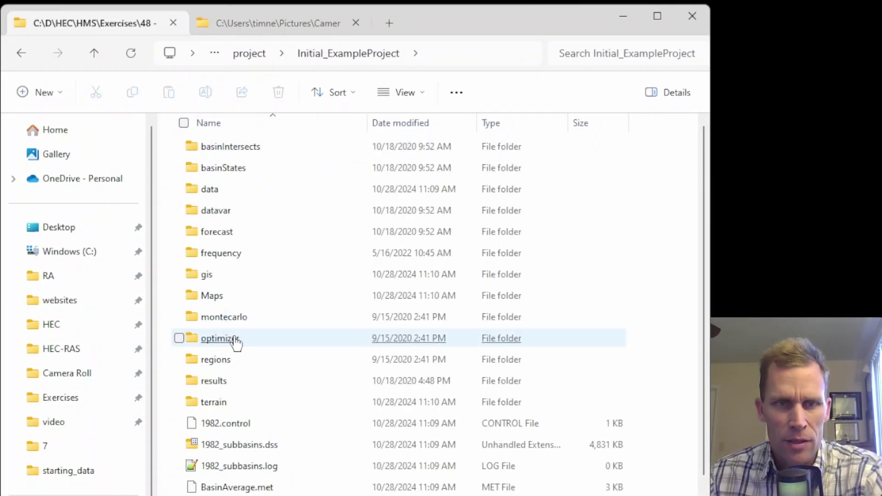
Switch to HEC-HMS and open ExampleProject.hms from the Initial_ExampleProject folder, converting the project to Version 4.12
{"action": "mouse_move", "coordinate": [236, 342]}
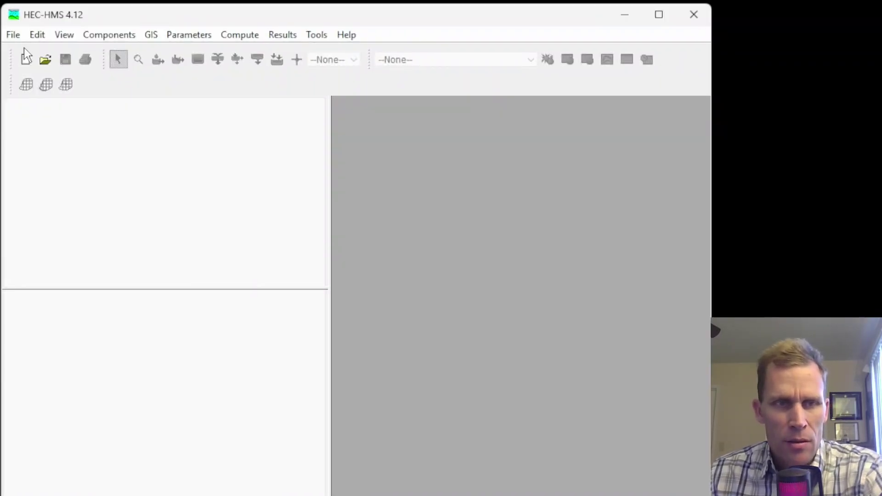
{"action": "left_click", "coordinate": [45, 60]}
{"action": "left_click", "coordinate": [179, 432]}
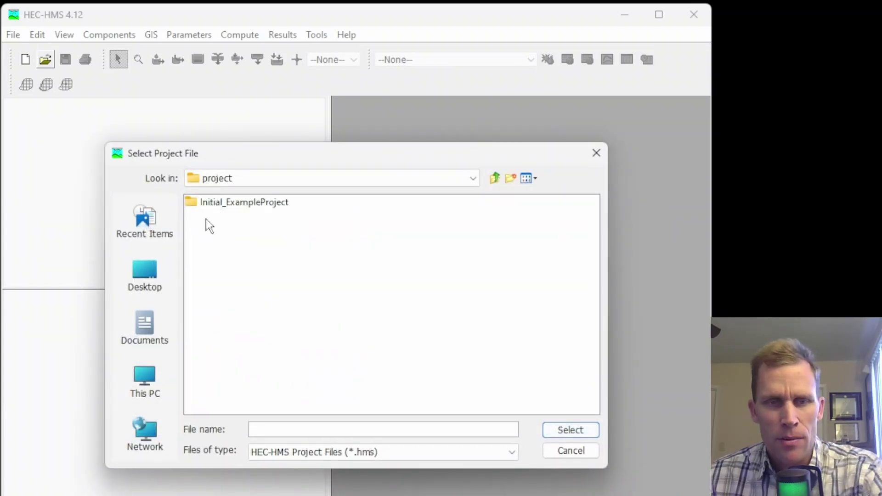
{"action": "left_click", "coordinate": [258, 206]}
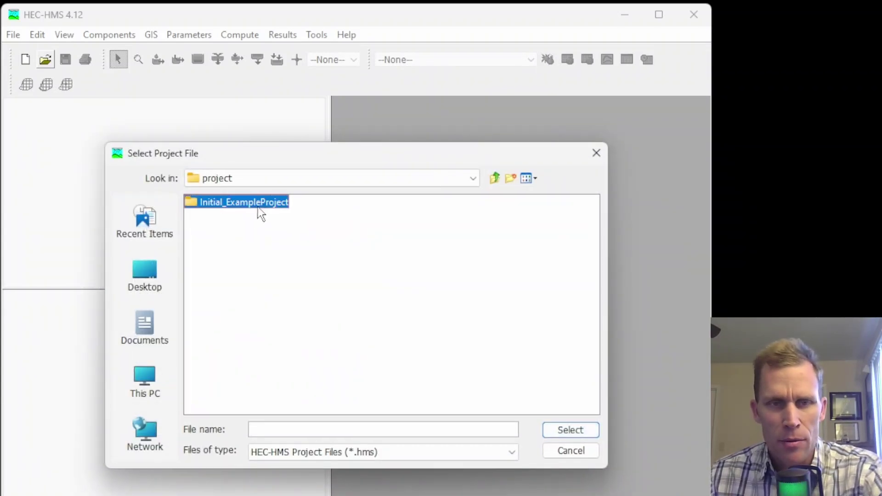
{"action": "double_click", "coordinate": [257, 207]}
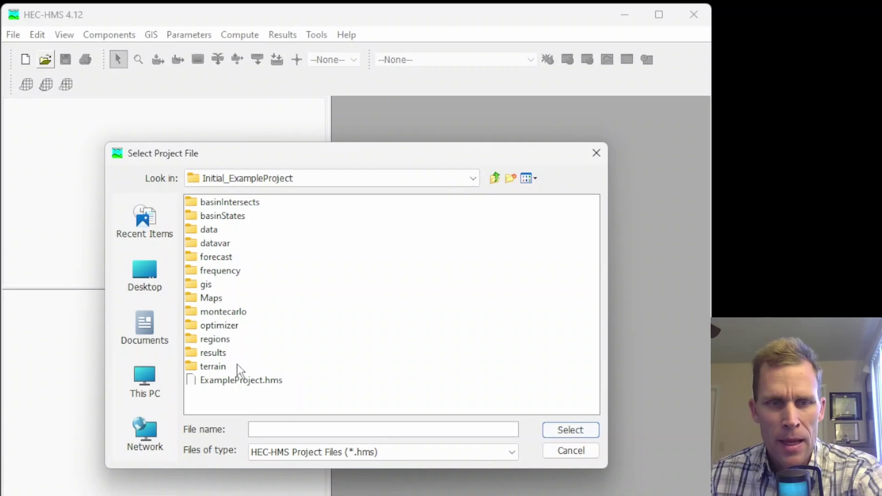
{"action": "left_click", "coordinate": [232, 379]}
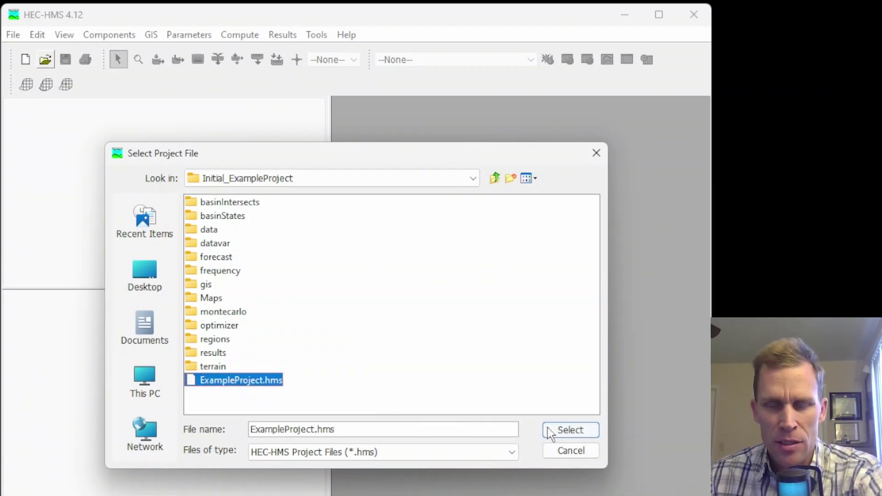
{"action": "left_click", "coordinate": [566, 434]}
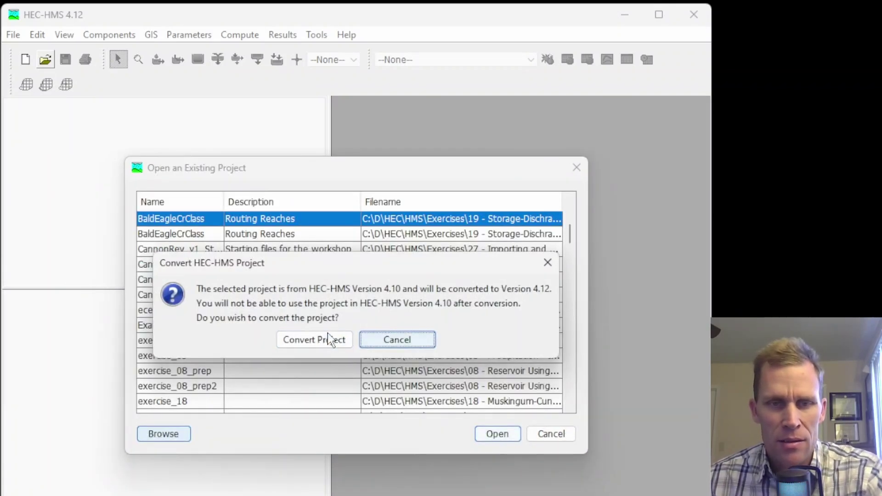
{"action": "left_click", "coordinate": [328, 340]}
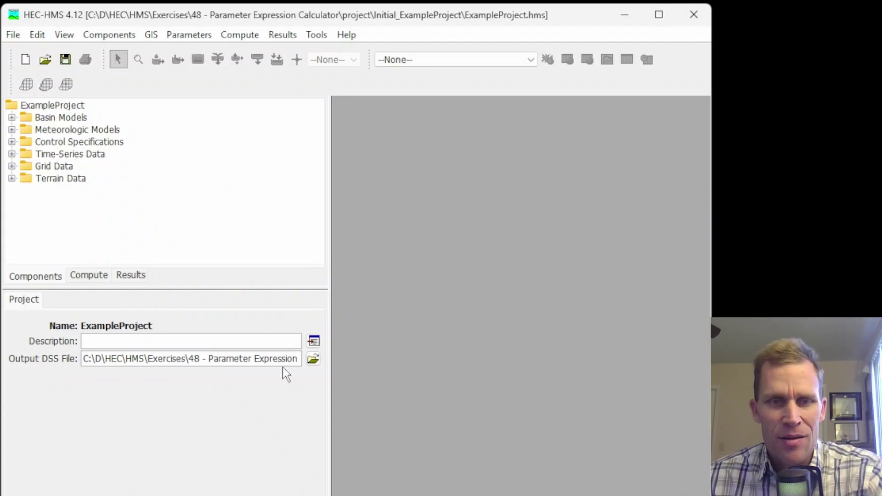
Open the CoyoteCreek_subbasins basin model and hide its Sink Fill, Sink Locations, Flow Direction, Flow Accumulation and Identified Streams map layers
{"action": "left_click", "coordinate": [12, 117]}
{"action": "double_click", "coordinate": [60, 132]}
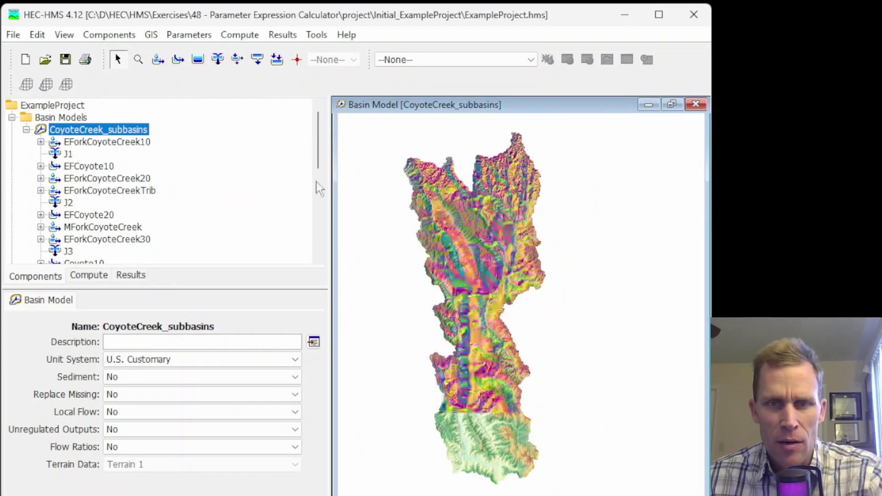
{"action": "left_click", "coordinate": [64, 34]}
{"action": "left_click", "coordinate": [92, 49]}
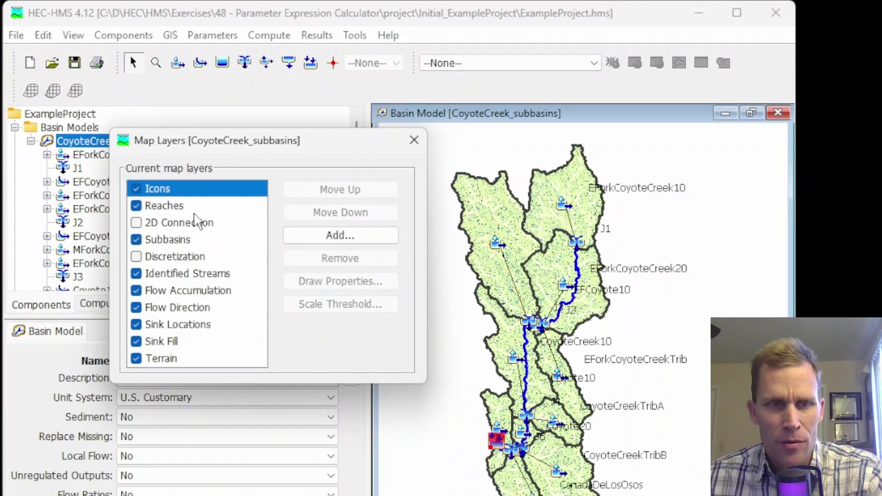
{"action": "left_click", "coordinate": [136, 342]}
{"action": "left_click", "coordinate": [136, 325]}
{"action": "left_click", "coordinate": [136, 308]}
{"action": "left_click", "coordinate": [136, 291]}
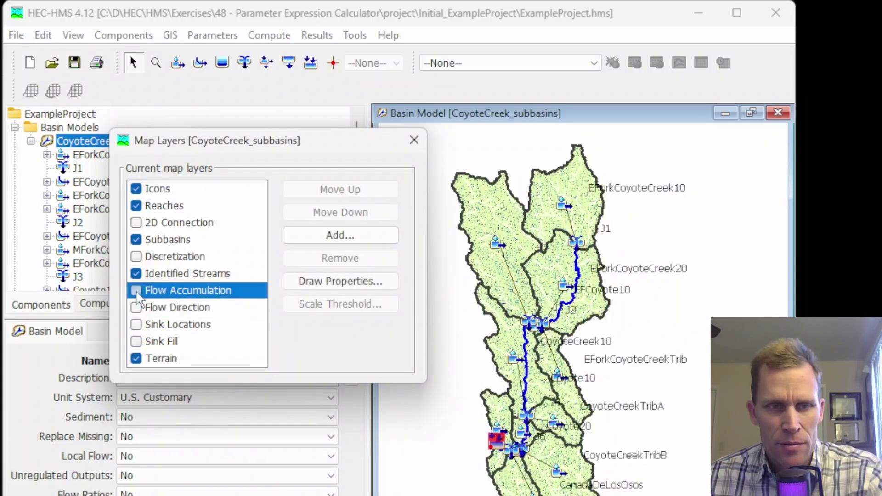
{"action": "left_click", "coordinate": [136, 273]}
{"action": "left_click", "coordinate": [411, 148]}
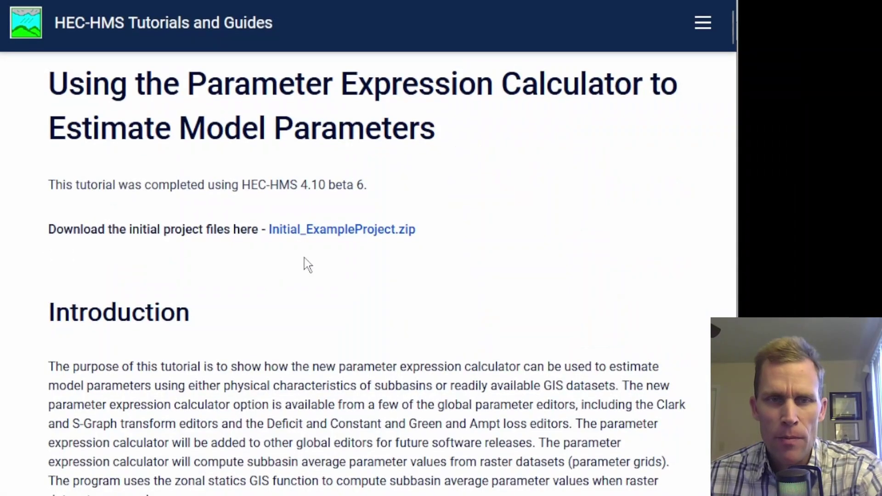
Switch to the HEC-HMS online tutorial and read through the parameter datasets, the time of concentration equation and the Clark Unit Hydrograph instructions
{"action": "scroll", "coordinate": [339, 212], "scroll_direction": "down", "scroll_amount": 15}
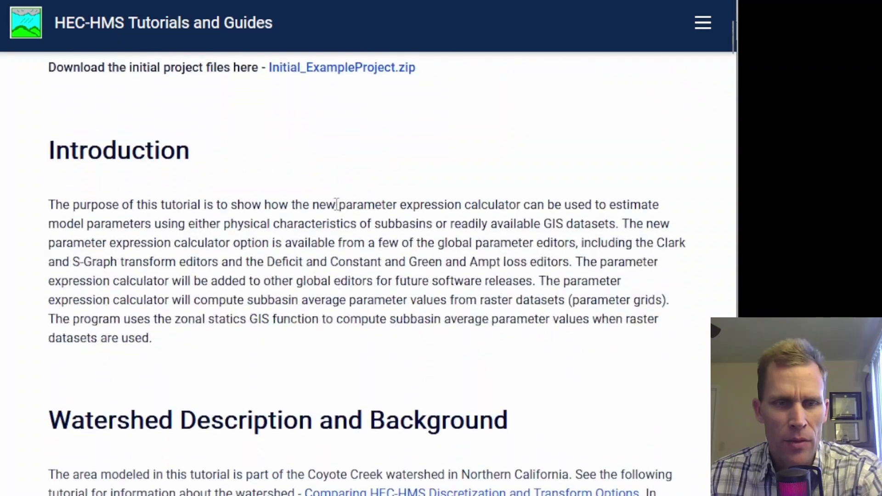
{"action": "scroll", "coordinate": [337, 207], "scroll_direction": "down", "scroll_amount": 15}
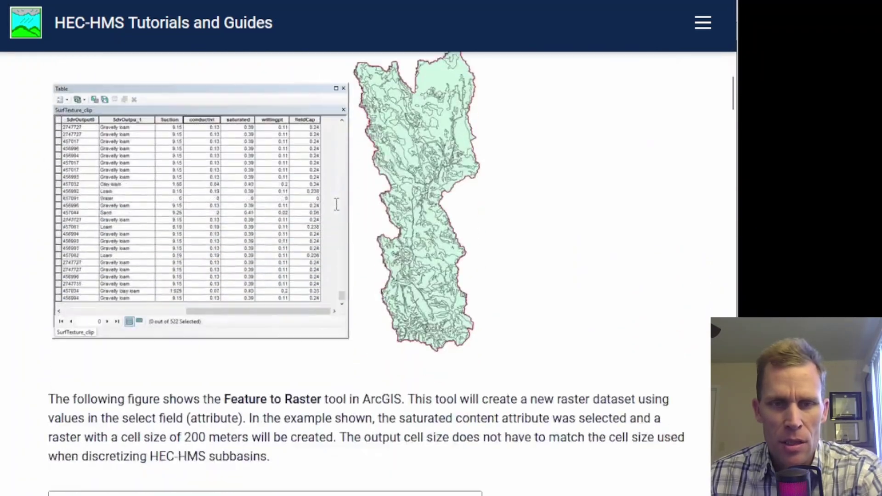
{"action": "scroll", "coordinate": [336, 212], "scroll_direction": "down", "scroll_amount": 15}
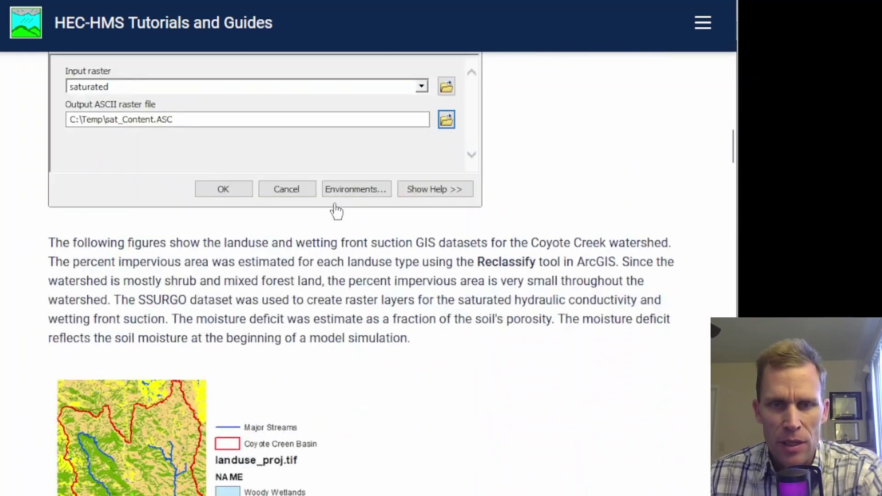
{"action": "scroll", "coordinate": [337, 212], "scroll_direction": "down", "scroll_amount": 12}
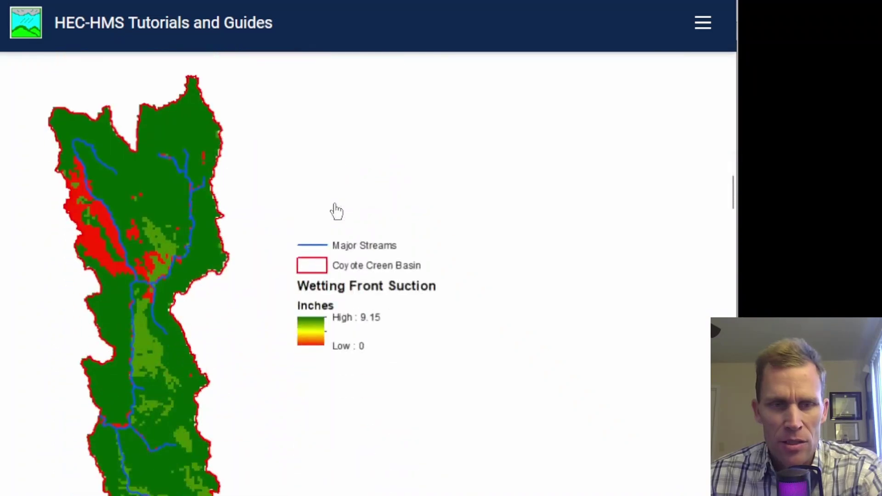
{"action": "scroll", "coordinate": [174, 252], "scroll_direction": "down", "scroll_amount": 15}
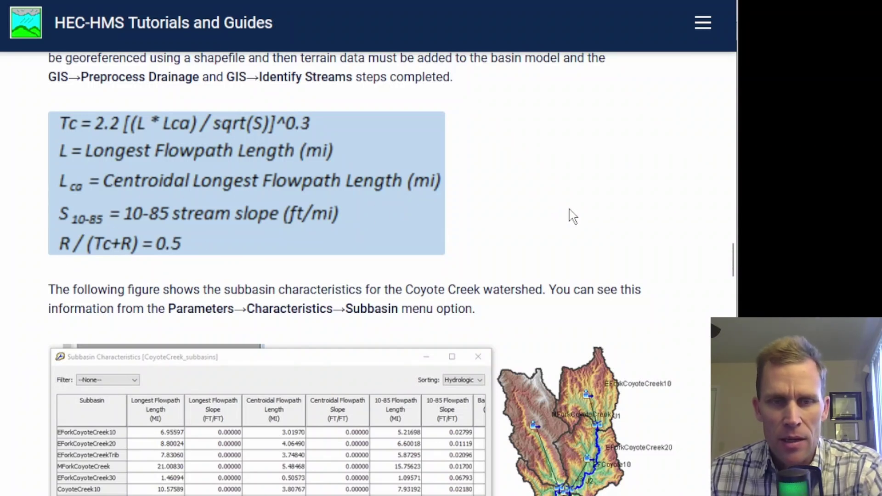
{"action": "scroll", "coordinate": [569, 216], "scroll_direction": "down", "scroll_amount": 15}
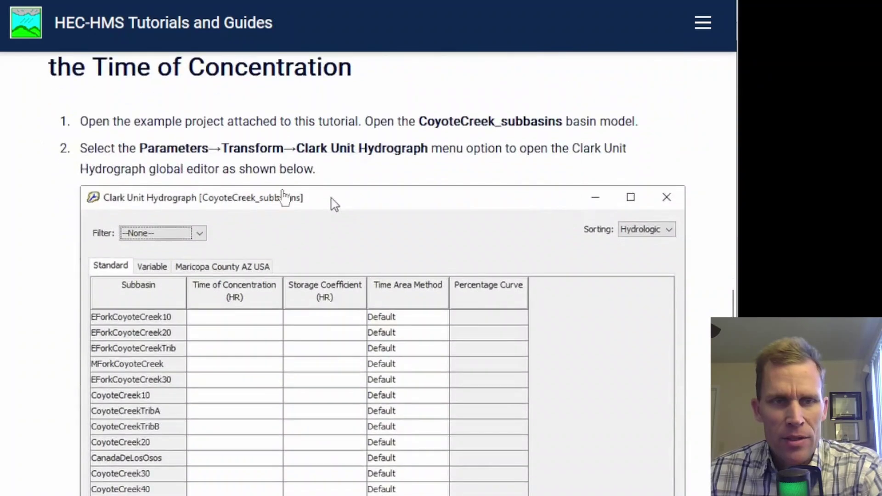
{"action": "scroll", "coordinate": [285, 198], "scroll_direction": "up", "scroll_amount": 2}
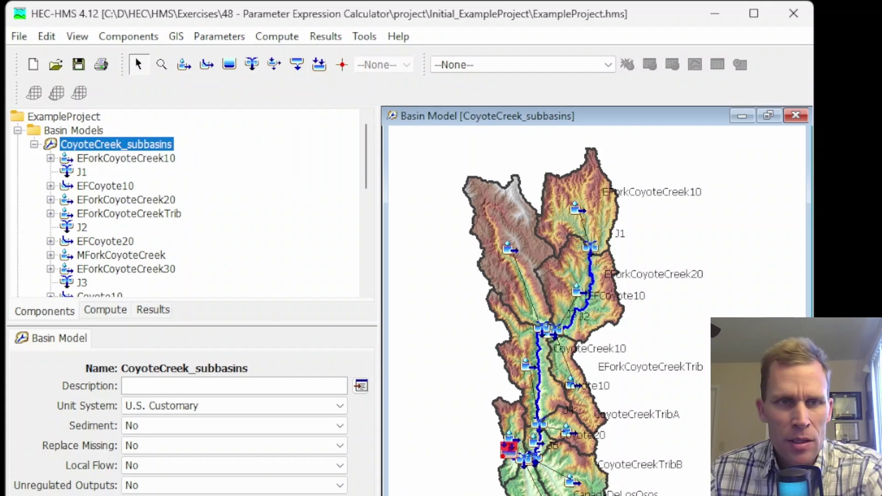
Return to HEC-HMS and open the Expression Calculator from the Clark Unit Hydrograph transform parameter editor for CoyoteCreek_subbasins
{"action": "left_click", "coordinate": [213, 37]}
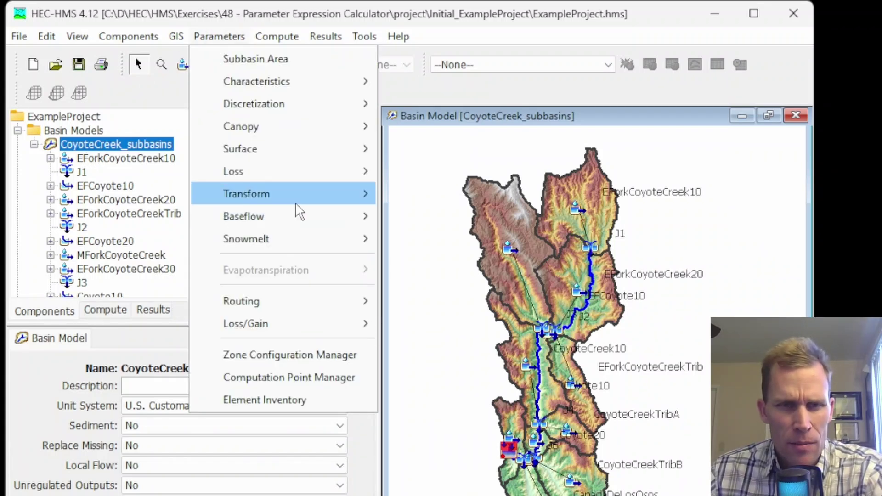
{"action": "mouse_move", "coordinate": [322, 199]}
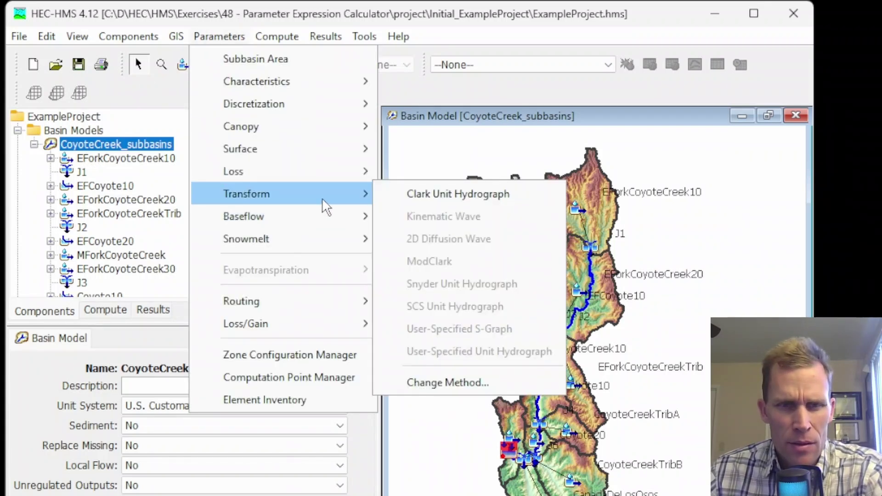
{"action": "left_click", "coordinate": [409, 195]}
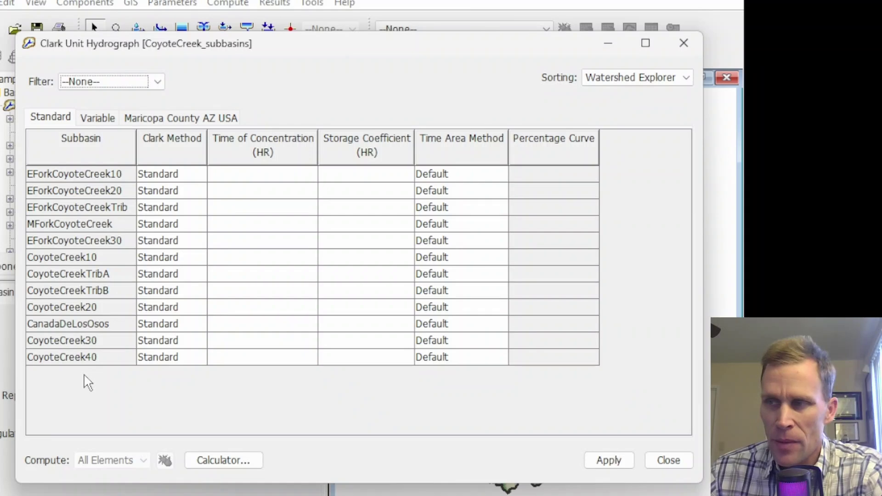
{"action": "left_click", "coordinate": [232, 464]}
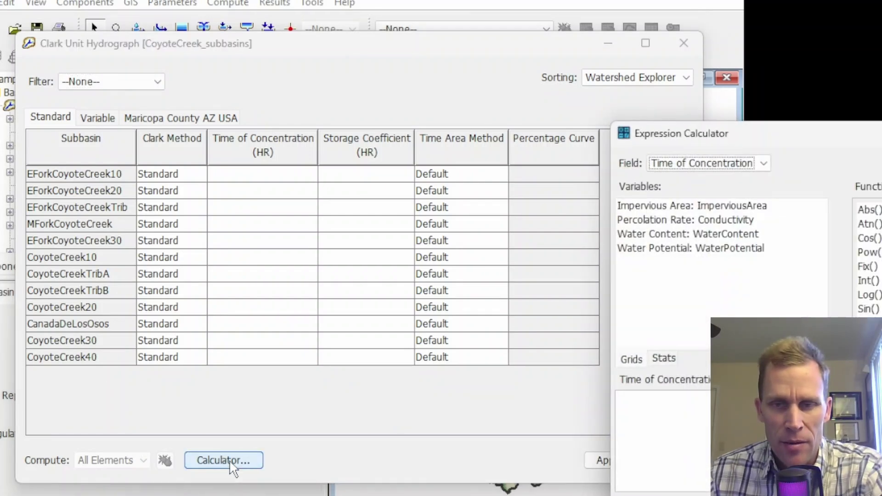
{"action": "left_click_drag", "start_coordinate": [877, 141], "coordinate": [420, 69]}
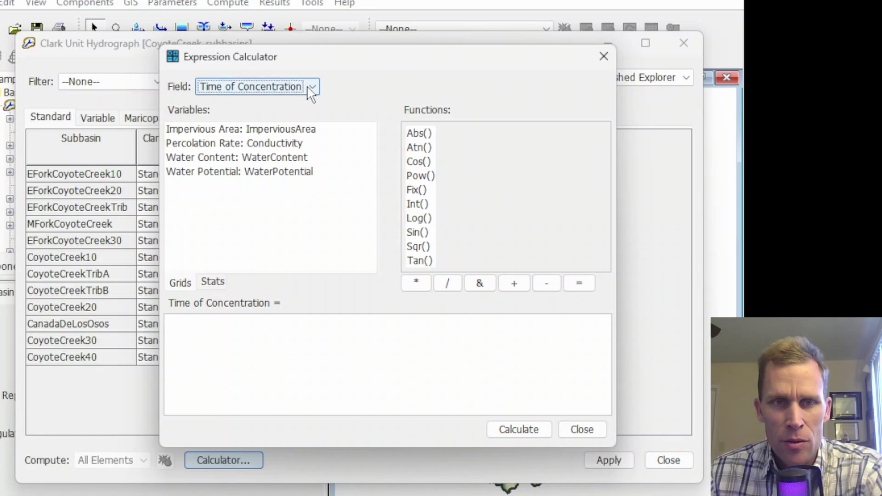
Show the subbasin statistics variables in the Expression Calculator and choose Time of Concentration as the field to calculate
{"action": "left_click", "coordinate": [309, 88]}
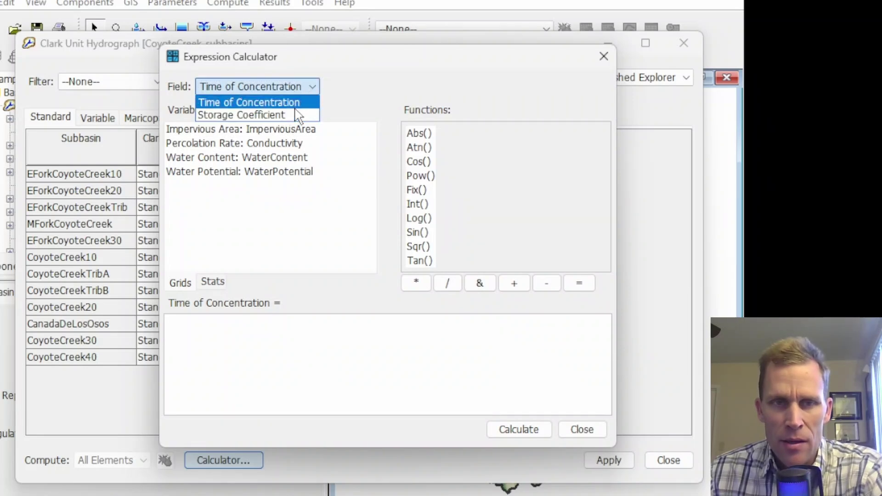
{"action": "left_click_drag", "start_coordinate": [333, 64], "coordinate": [630, 93]}
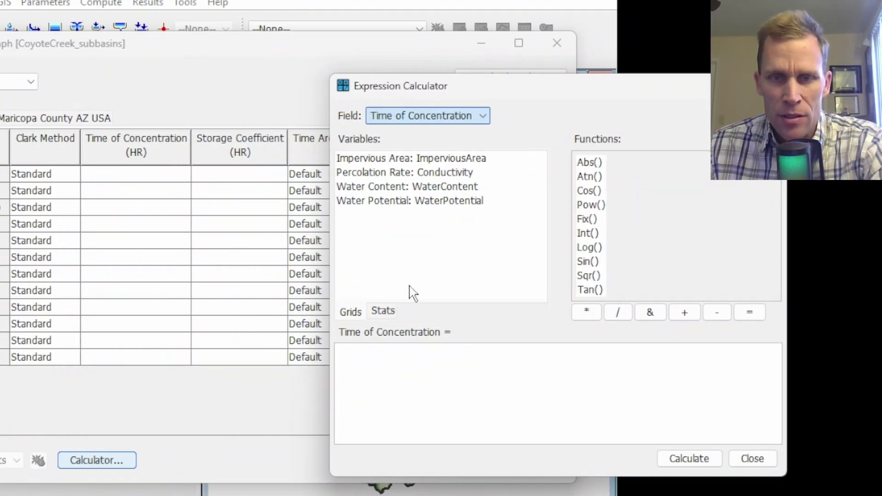
{"action": "left_click", "coordinate": [383, 312]}
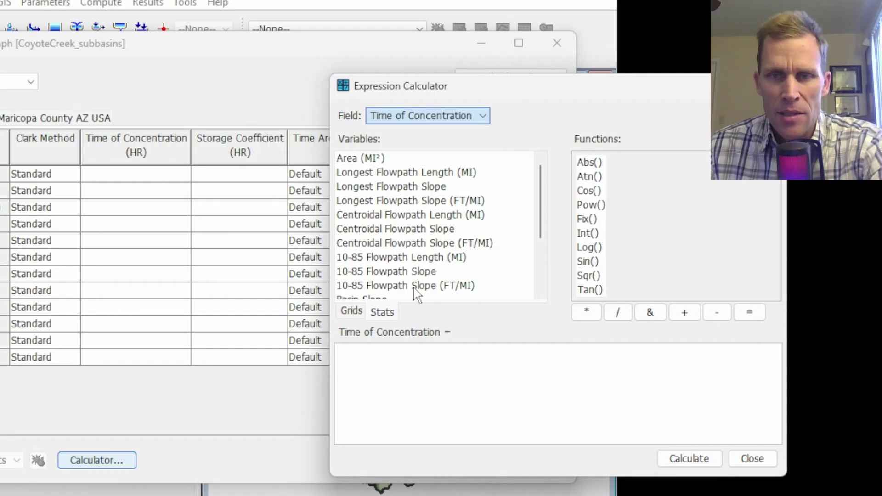
{"action": "left_click", "coordinate": [435, 111]}
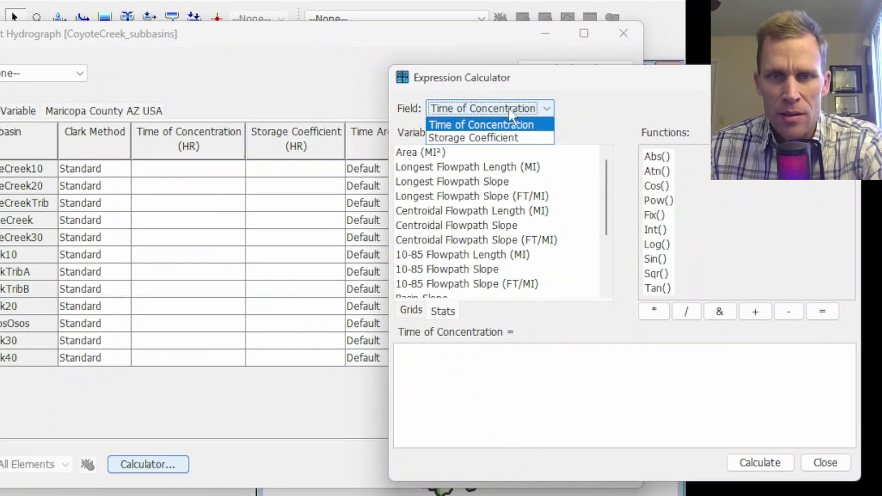
{"action": "left_click", "coordinate": [510, 125]}
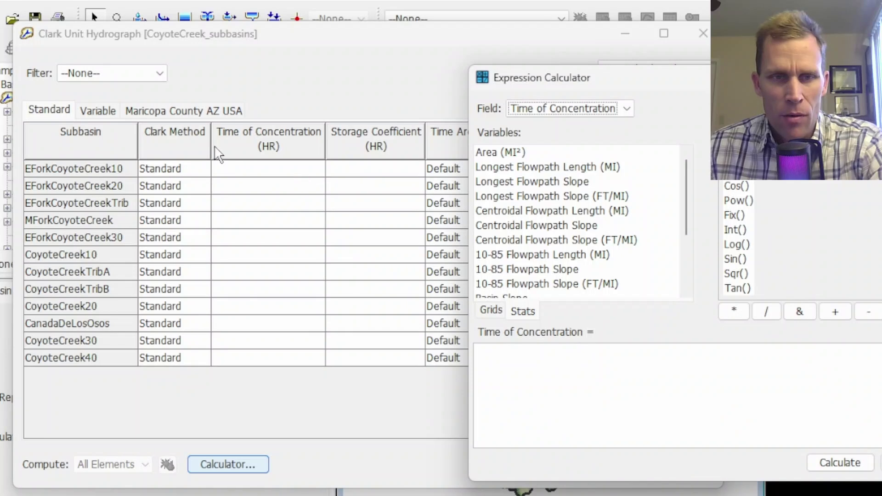
Calculate the time of concentration for all subbasins with the constant expression 1
{"action": "left_click", "coordinate": [565, 368]}
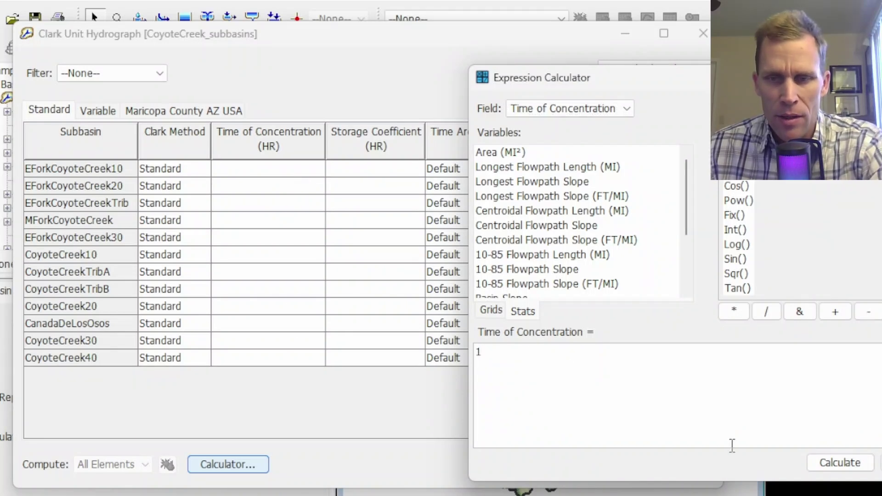
{"action": "left_click", "coordinate": [835, 466]}
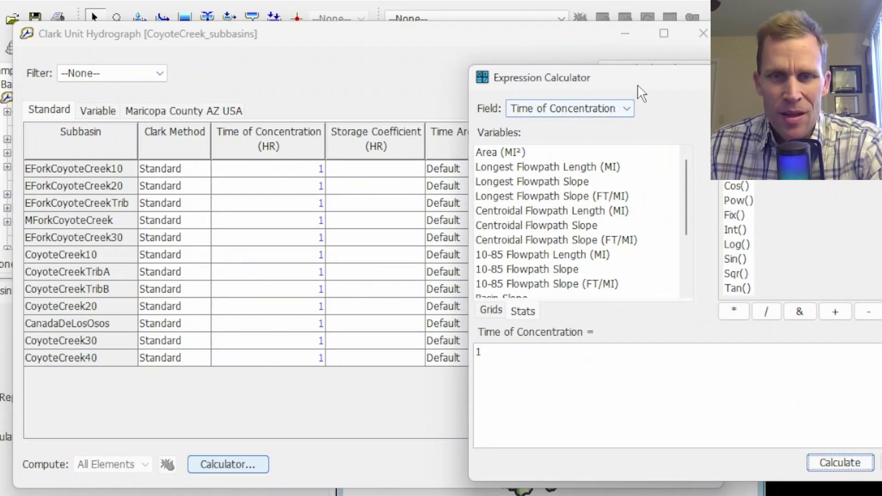
{"action": "left_click_drag", "start_coordinate": [638, 84], "coordinate": [595, 69]}
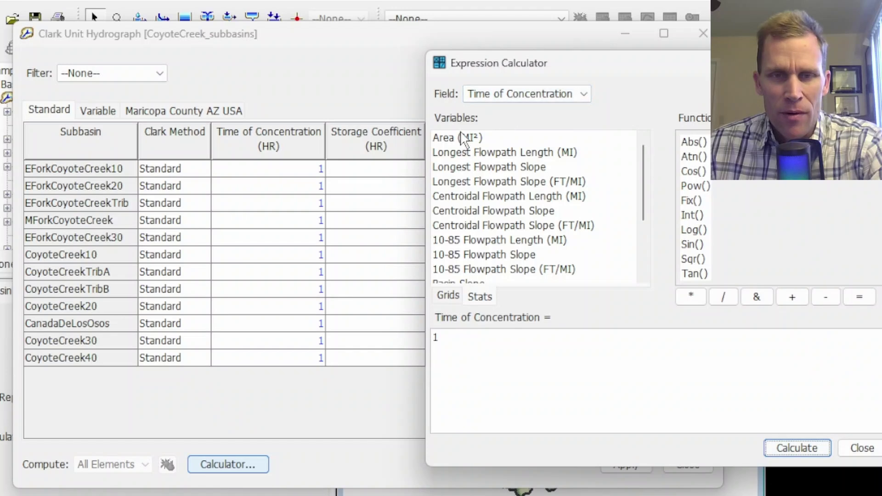
Replace the expression with [Area (MI²)] + 5 and calculate the time of concentration for all subbasins
{"action": "double_click", "coordinate": [482, 384]}
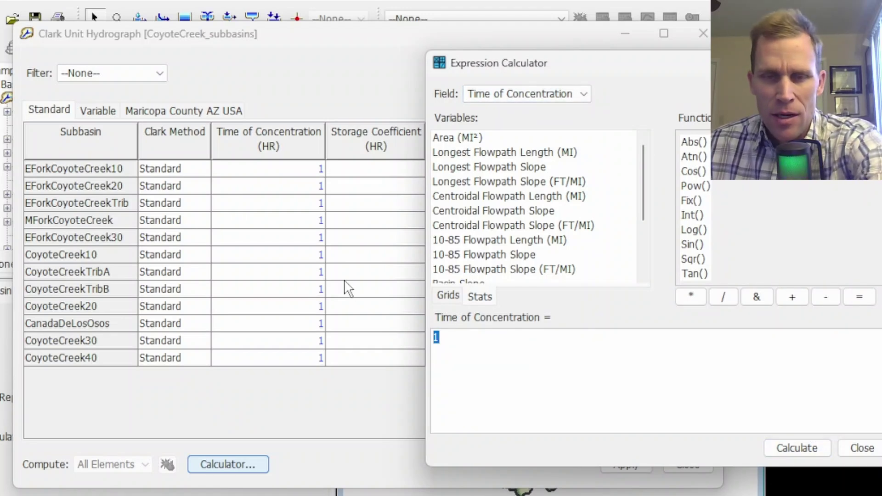
{"action": "double_click", "coordinate": [449, 139]}
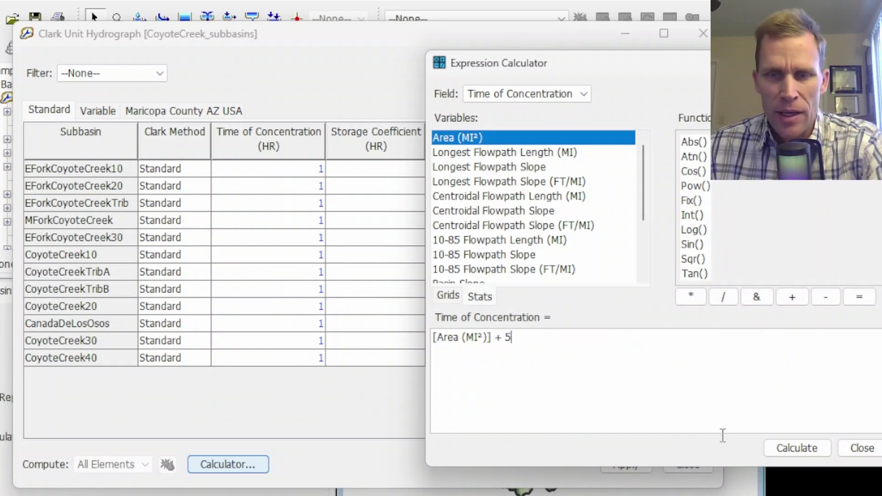
{"action": "left_click", "coordinate": [787, 449]}
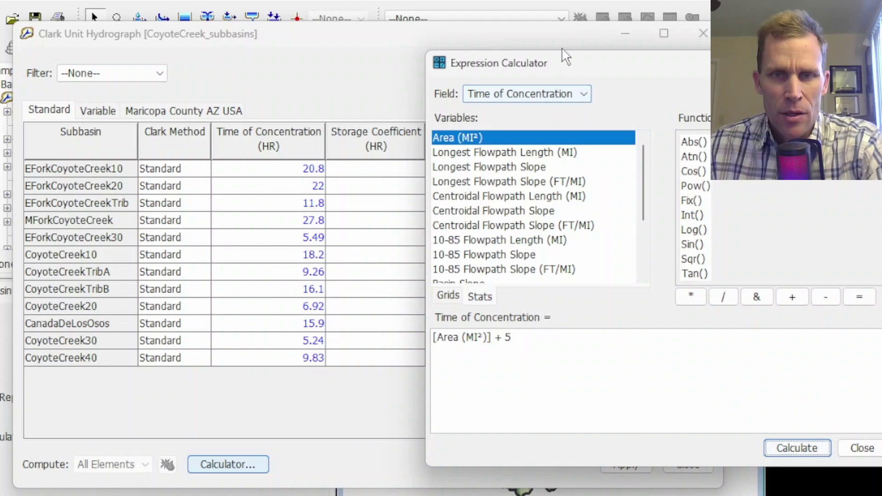
Review the fields the Expression Calculator can compute and keep Time of Concentration selected
{"action": "left_click_drag", "start_coordinate": [566, 56], "coordinate": [624, 60]}
{"action": "left_click", "coordinate": [559, 93]}
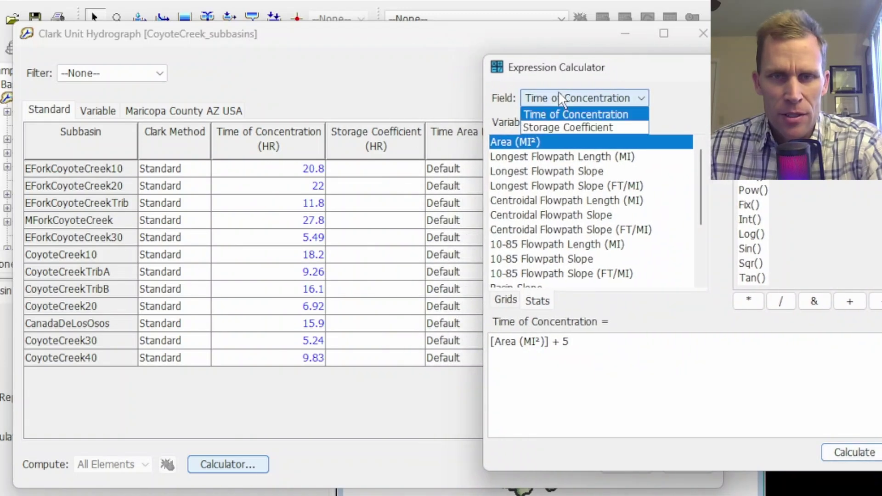
{"action": "left_click", "coordinate": [614, 72]}
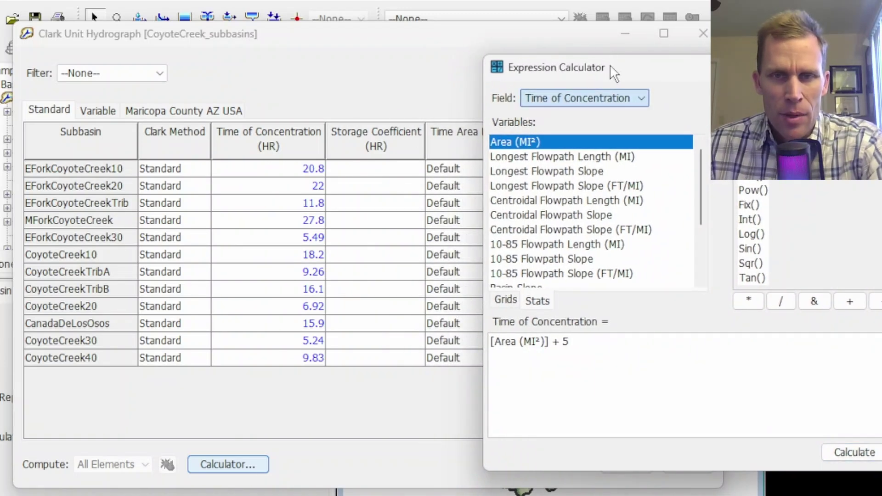
{"action": "left_click_drag", "start_coordinate": [652, 81], "coordinate": [592, 83]}
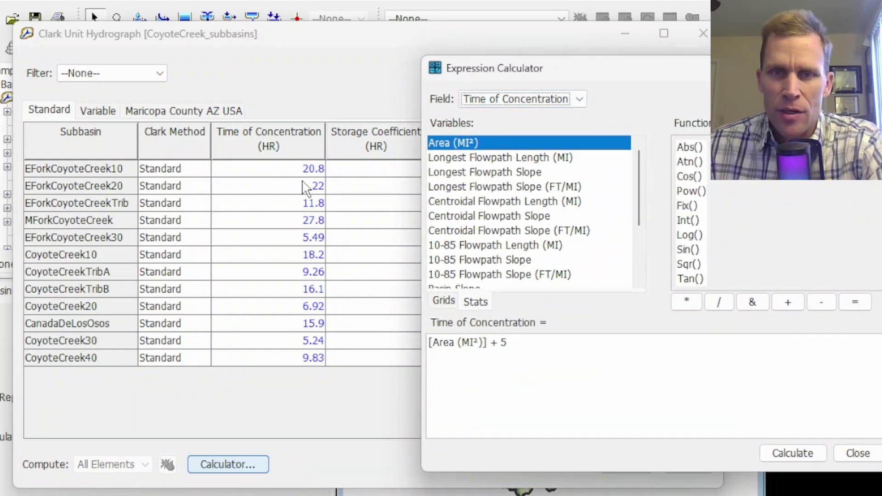
{"action": "left_click", "coordinate": [580, 101]}
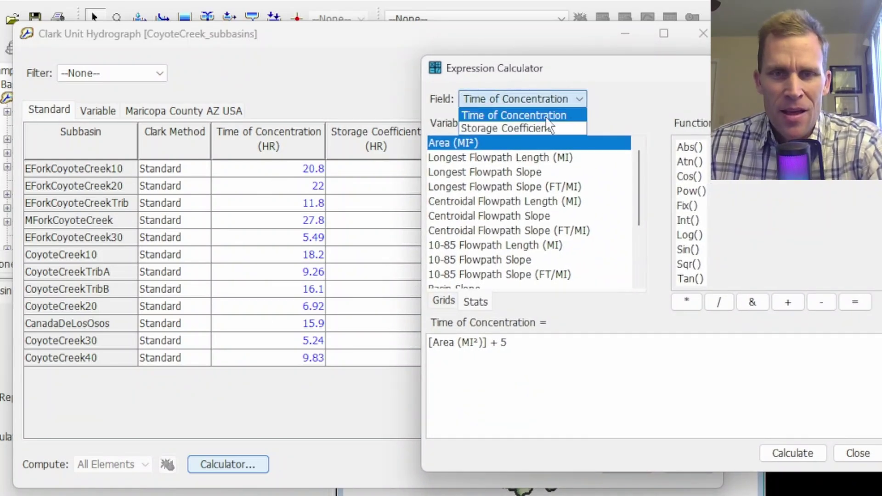
{"action": "left_click", "coordinate": [514, 116]}
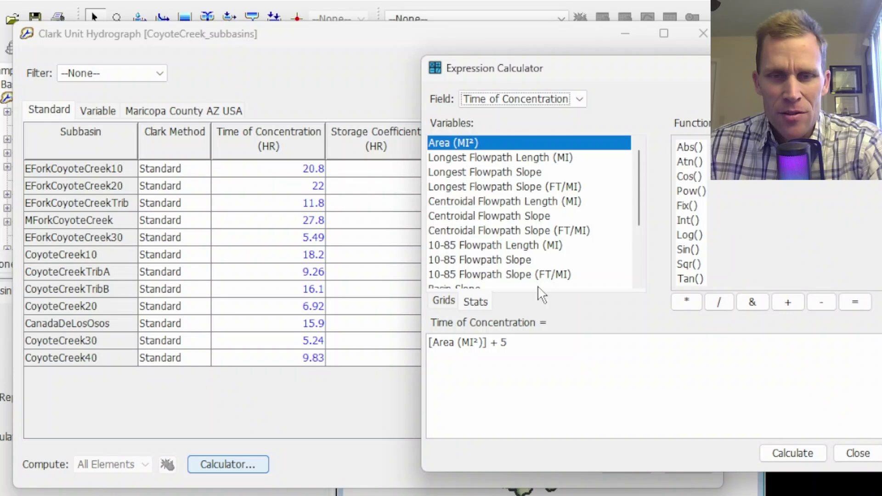
Clear the area expression and look up the time of concentration equation in the HEC-HMS online tutorial
{"action": "left_click_drag", "start_coordinate": [505, 342], "coordinate": [363, 317]}
{"action": "key", "text": "BackSpace"}
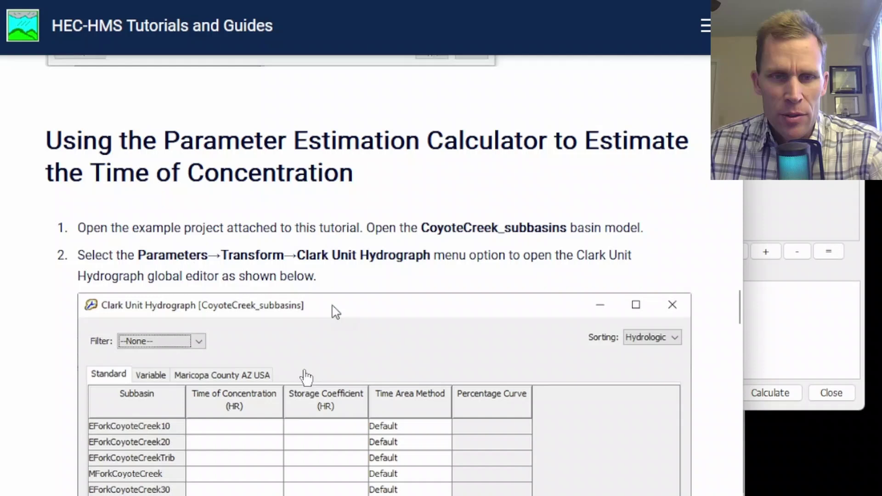
{"action": "scroll", "coordinate": [305, 373], "scroll_direction": "up", "scroll_amount": 5}
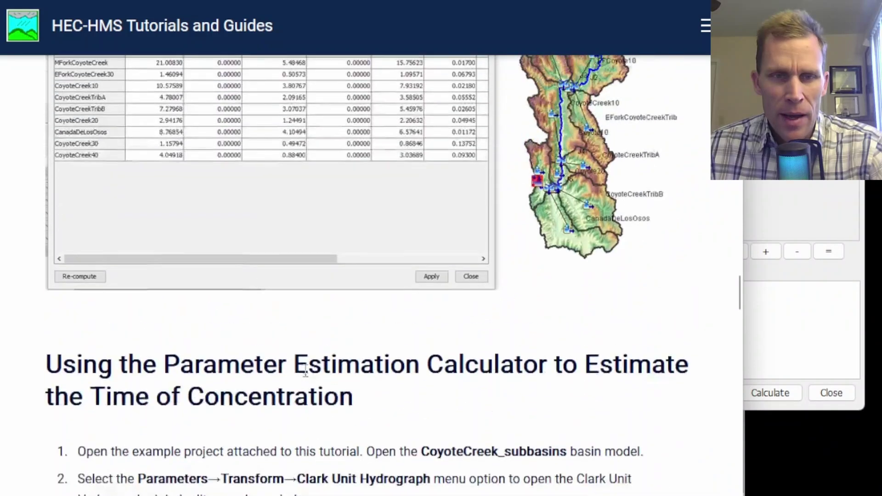
{"action": "scroll", "coordinate": [306, 373], "scroll_direction": "up", "scroll_amount": 12}
{"action": "scroll", "coordinate": [299, 368], "scroll_direction": "down", "scroll_amount": 2}
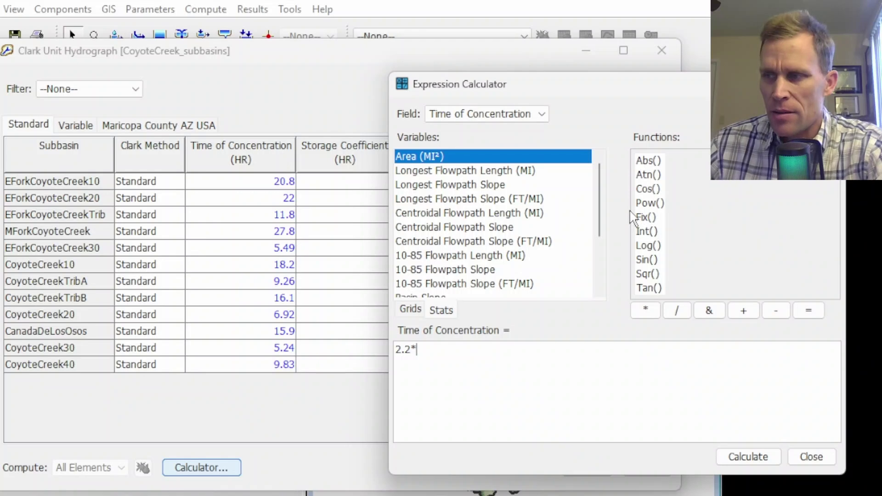
Return to HEC-HMS and start the expression as 2.2*pow((()/()), 0.3), with an empty numerator and denominator
{"action": "double_click", "coordinate": [648, 204]}
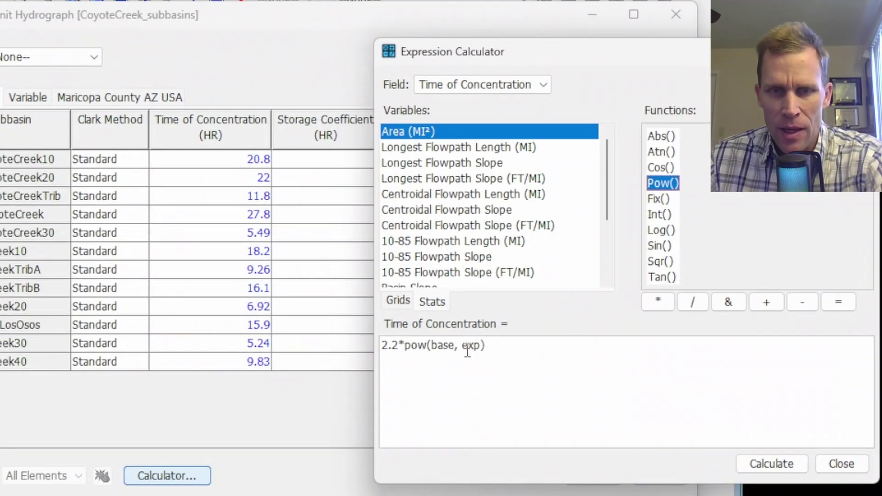
{"action": "double_click", "coordinate": [474, 350]}
{"action": "type", "text": "0.3"}
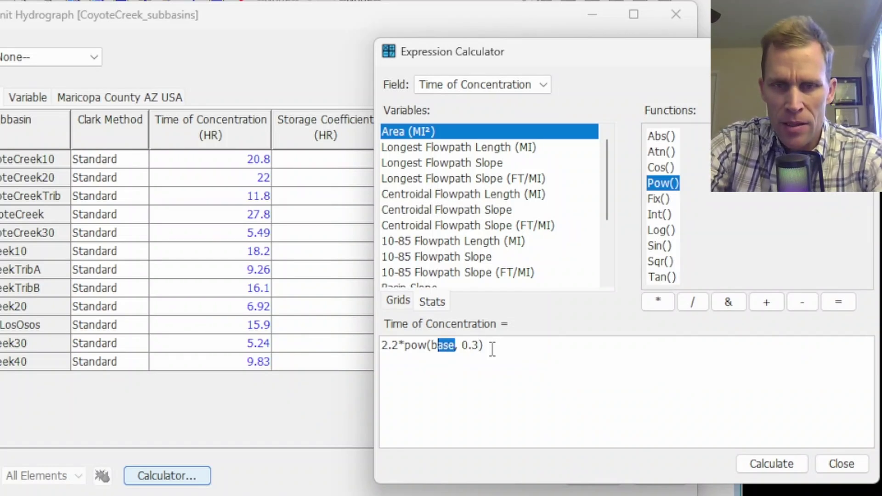
{"action": "type", "text": "()/"}
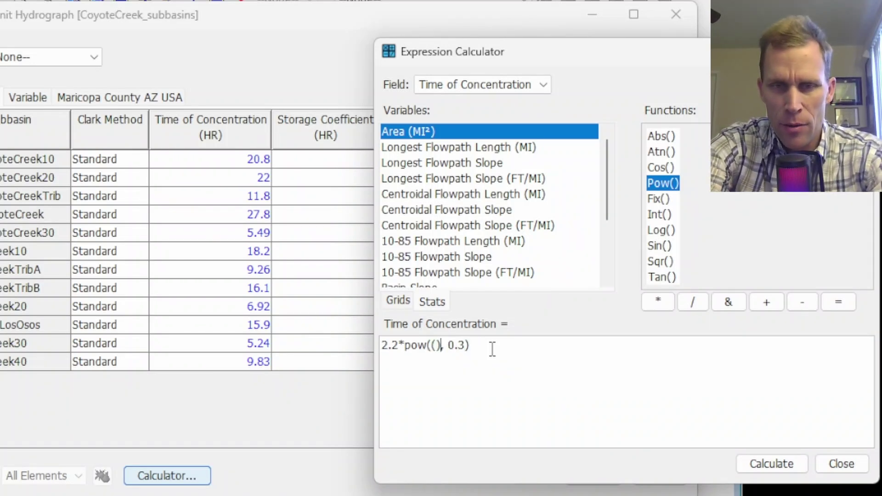
{"action": "type", "text": "()"}
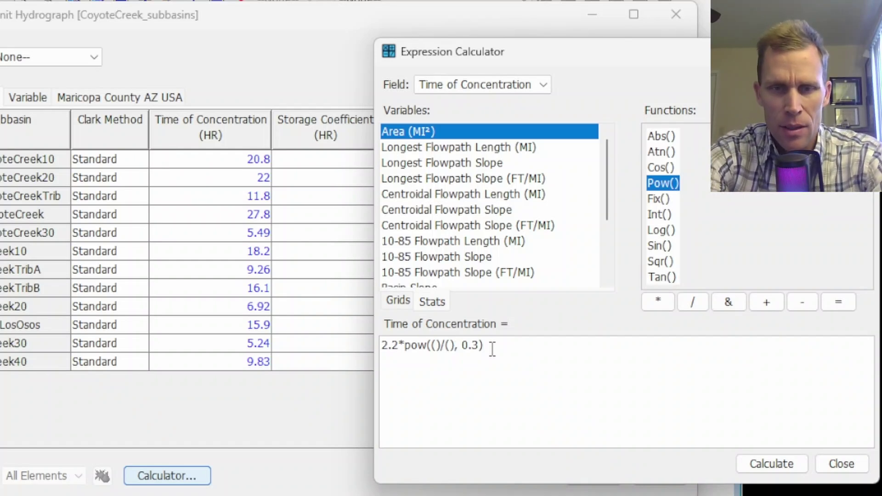
{"action": "type", "text": ")/"}
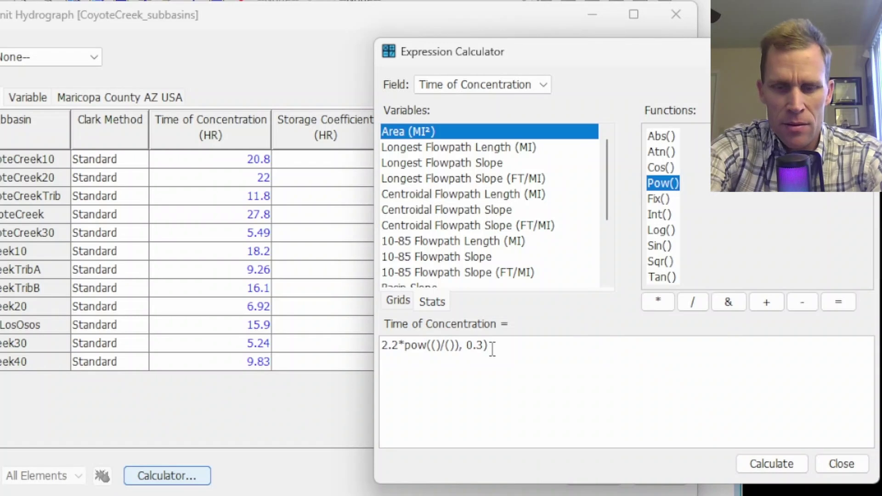
{"action": "type", "text": "("}
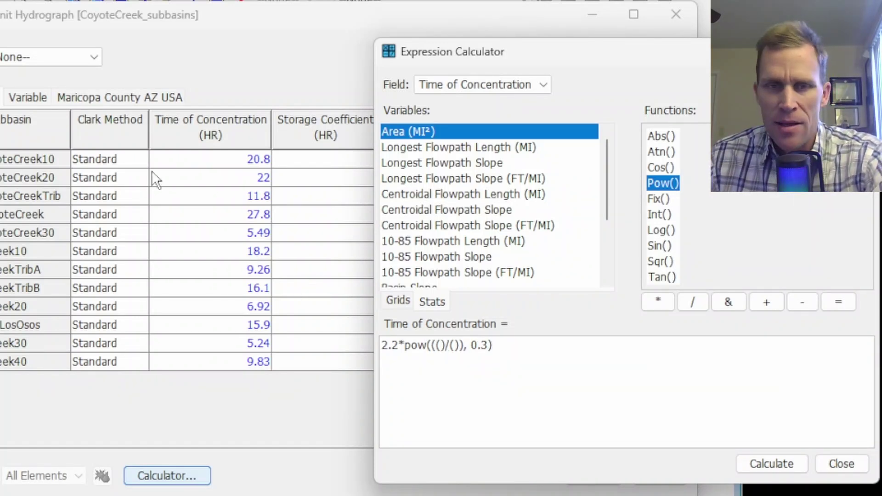
Fill the numerator with Longest Flowpath Length (MI) multiplied by Centroidal Flowpath Length (MI)
{"action": "double_click", "coordinate": [470, 146]}
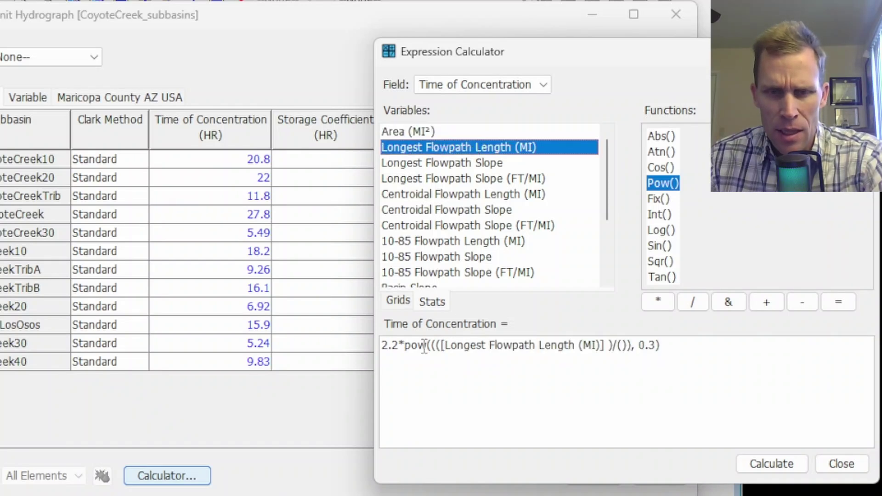
{"action": "left_click", "coordinate": [607, 345]}
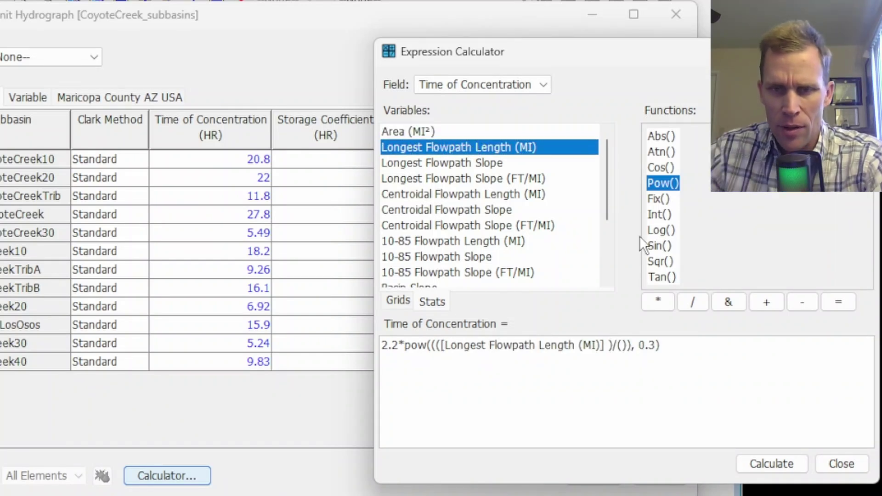
{"action": "type", "text": "*"}
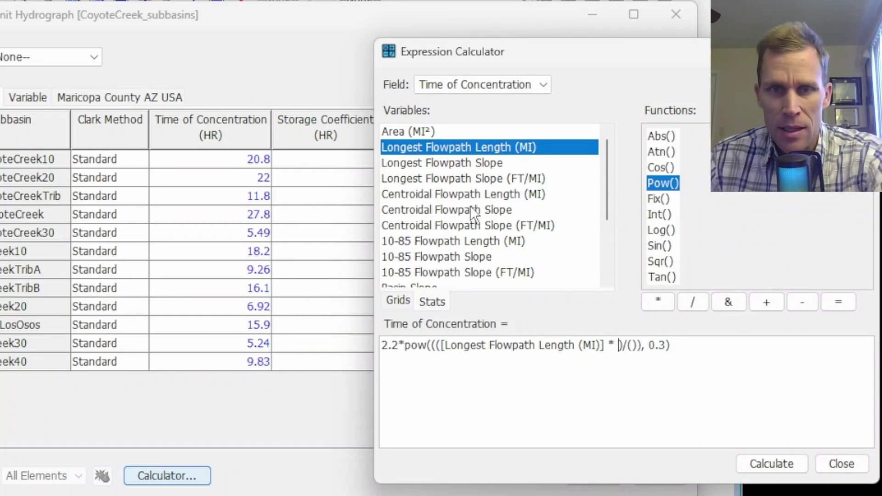
{"action": "double_click", "coordinate": [453, 195]}
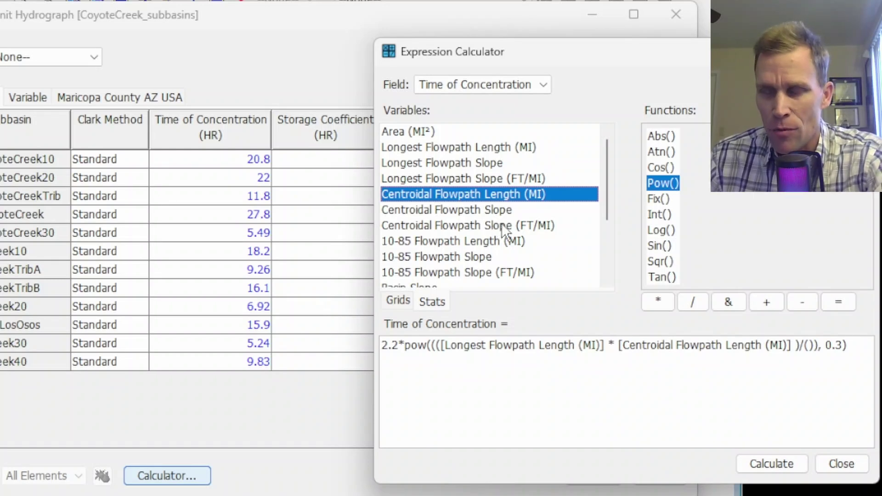
Insert a power function in the expression's denominator and set its exponent to 0.5
{"action": "left_click", "coordinate": [809, 348]}
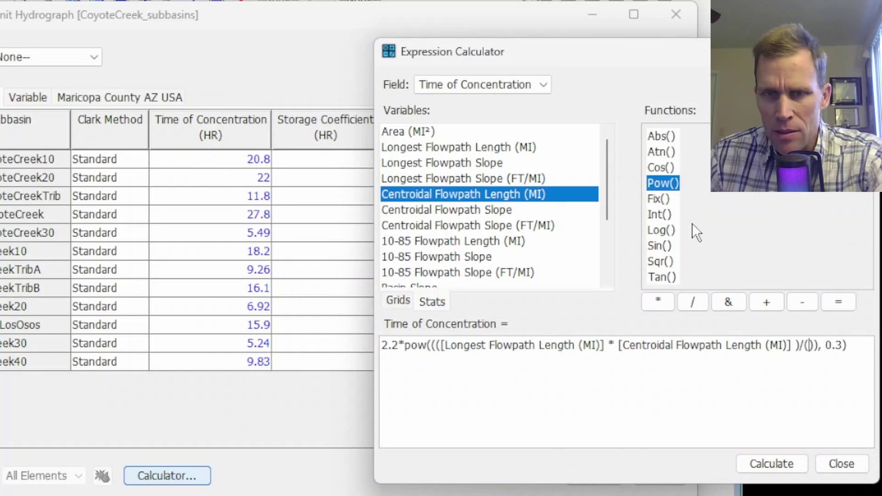
{"action": "double_click", "coordinate": [660, 184]}
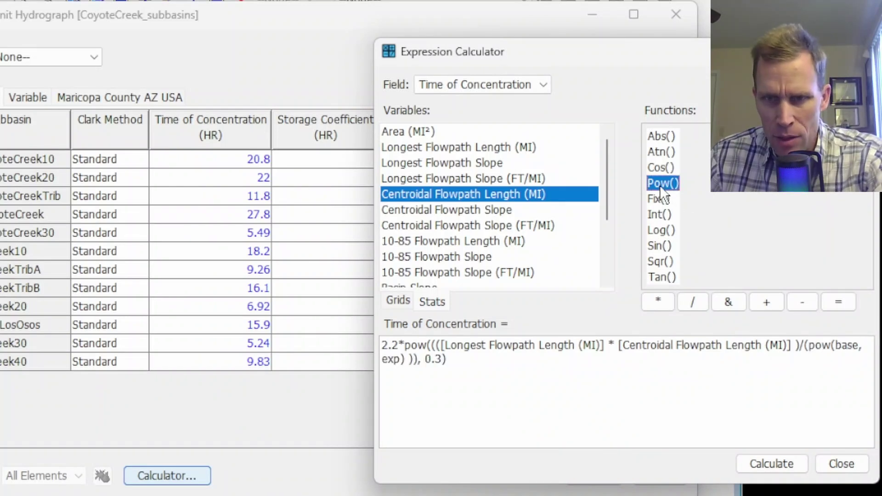
{"action": "left_click", "coordinate": [381, 359]}
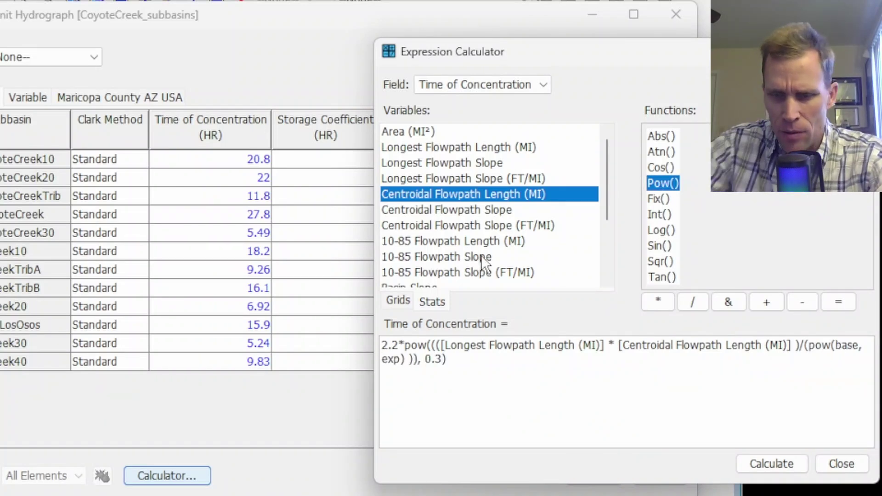
{"action": "key", "text": "shift+Right"}
{"action": "key", "text": "shift+Right"}
{"action": "key", "text": "shift+Right"}
{"action": "type", "text": "0.5"}
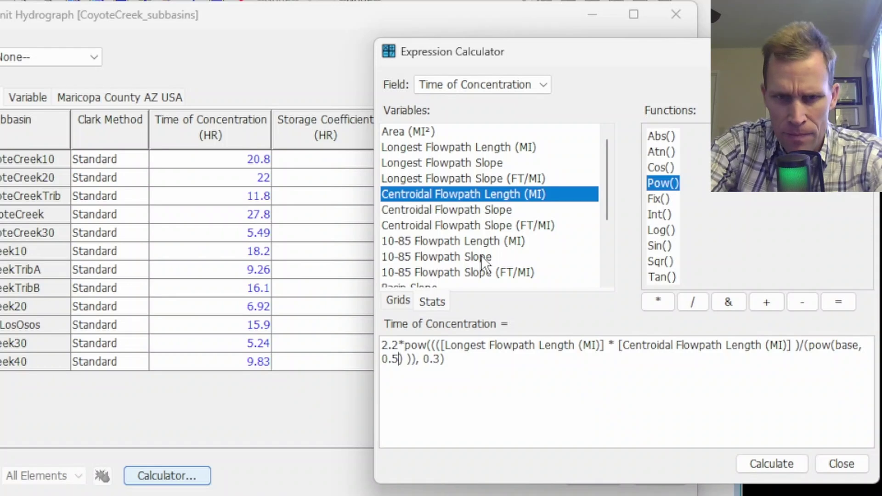
Replace the denominator's base with 10-85 Flowpath Slope (FT/MI) and calculate the time of concentration for all subbasins
{"action": "key", "text": "Left"}
{"action": "key", "text": "Left"}
{"action": "key", "text": "Left"}
{"action": "key", "text": "Left"}
{"action": "key", "text": "Left"}
{"action": "key", "text": "Left"}
{"action": "key", "text": "Right"}
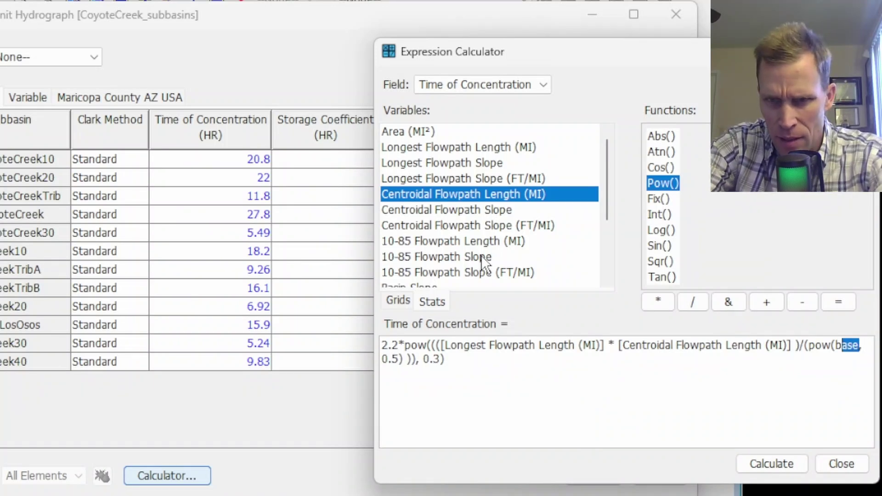
{"action": "key", "text": "shift+Left"}
{"action": "key", "text": "BackSpace"}
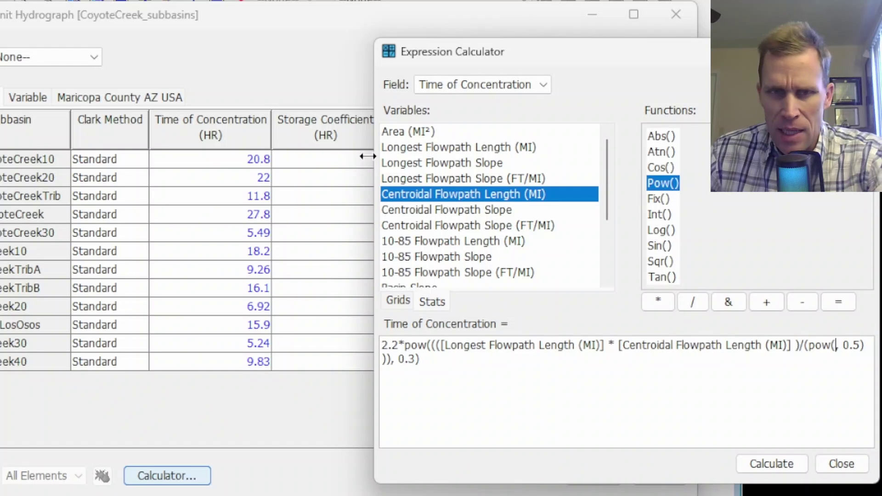
{"action": "double_click", "coordinate": [441, 273]}
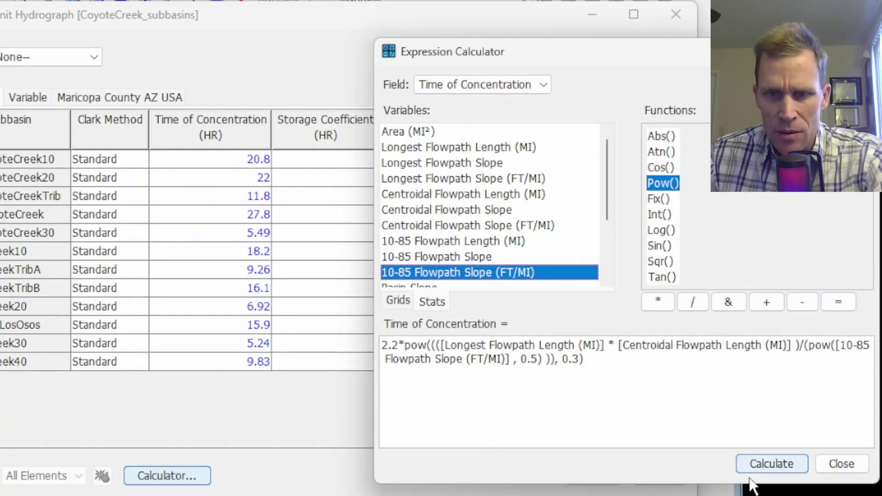
{"action": "left_click", "coordinate": [758, 466]}
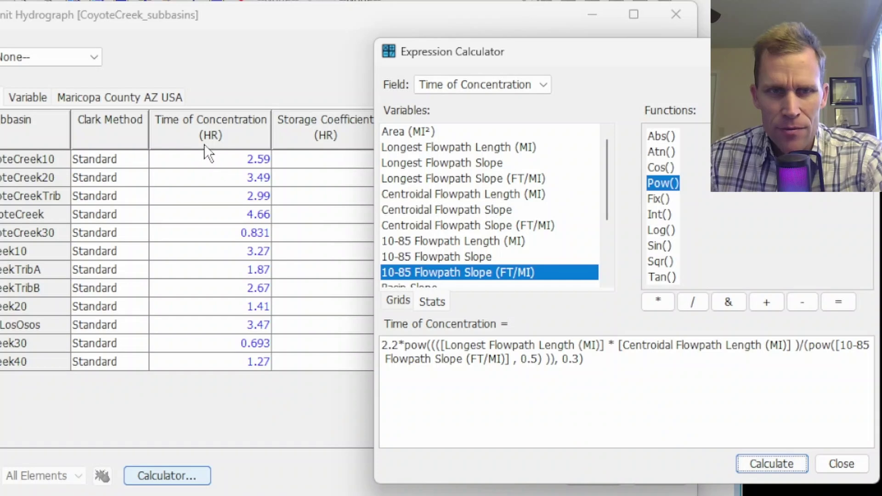
Calculate the Storage Coefficient field for all subbasins with the same expression and close the Expression Calculator
{"action": "key", "text": "alt+Tab"}
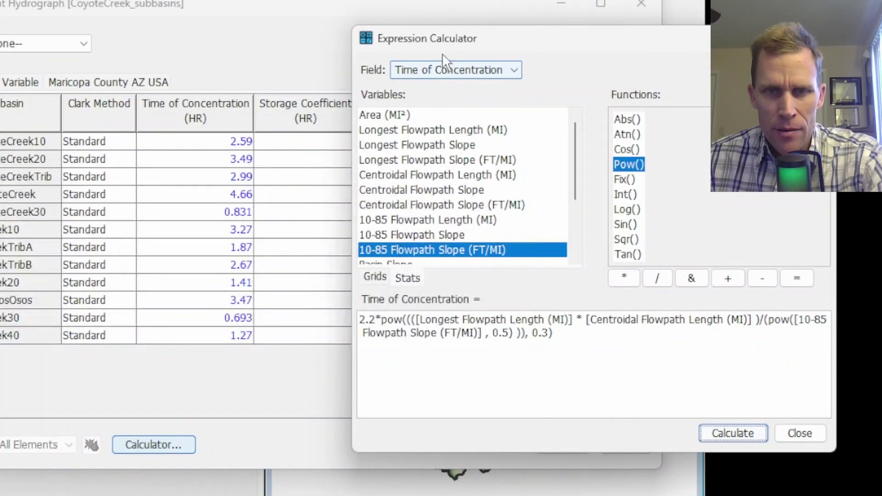
{"action": "left_click", "coordinate": [459, 69]}
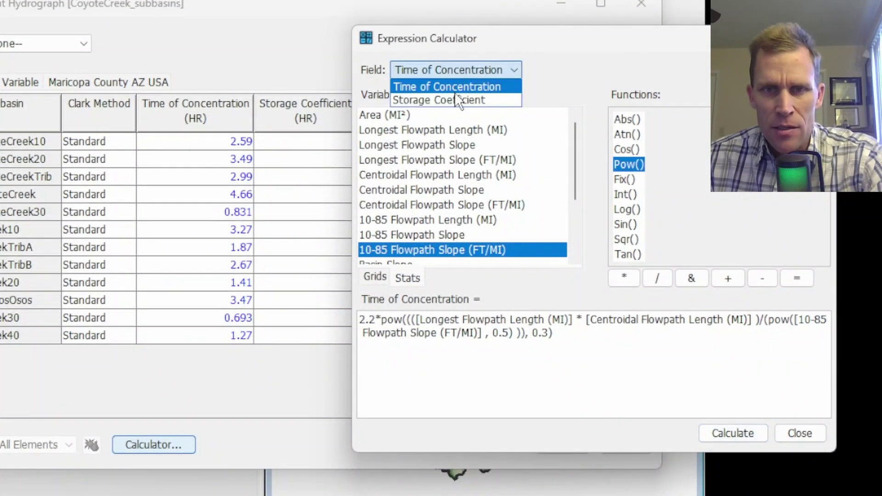
{"action": "left_click", "coordinate": [465, 100]}
{"action": "left_click_drag", "start_coordinate": [515, 48], "coordinate": [577, 33]}
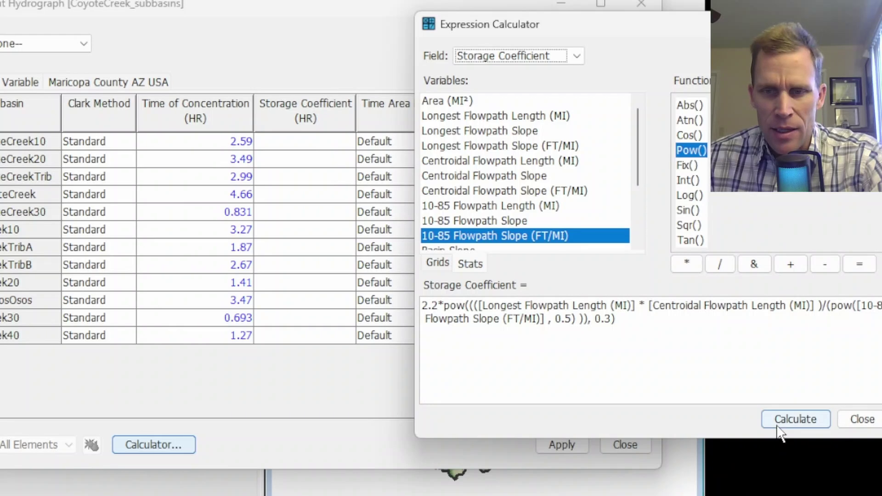
{"action": "left_click", "coordinate": [802, 419]}
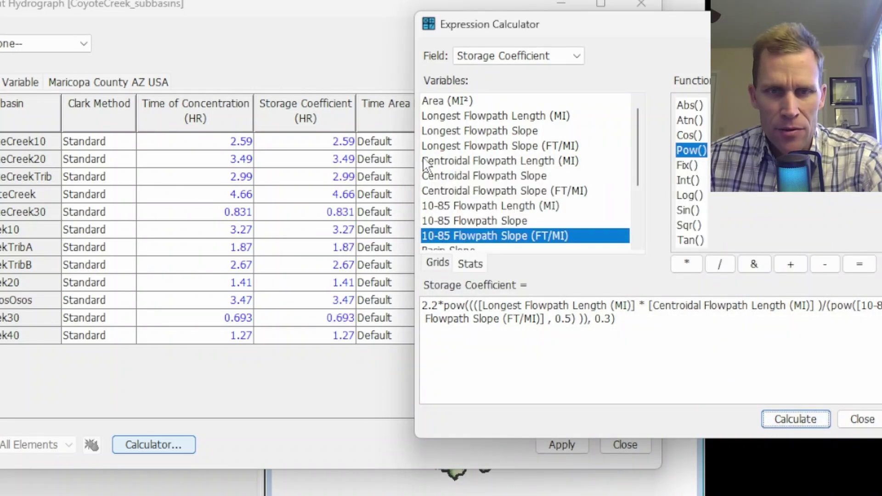
{"action": "left_click", "coordinate": [862, 417]}
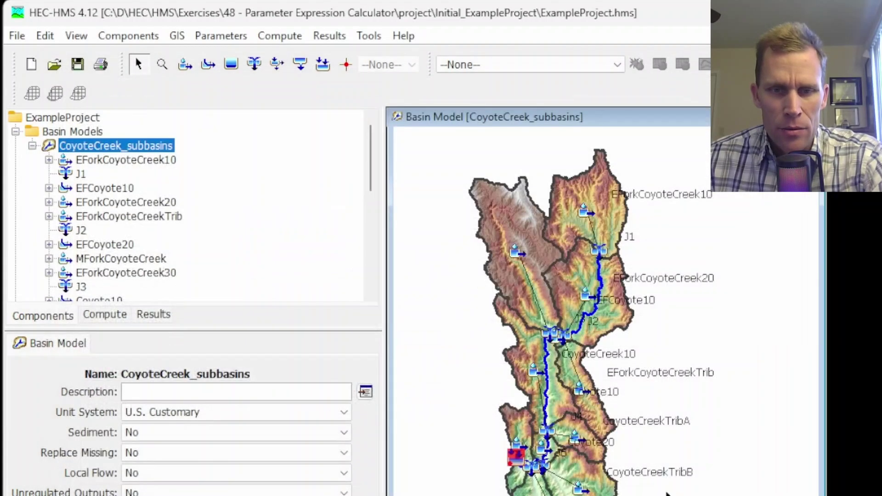
Review the Clark transform parameters of subbasins MForkCoyoteCreek, EForkCoyoteCreek10 and EForkCoyoteCreek20
{"action": "left_click", "coordinate": [499, 219]}
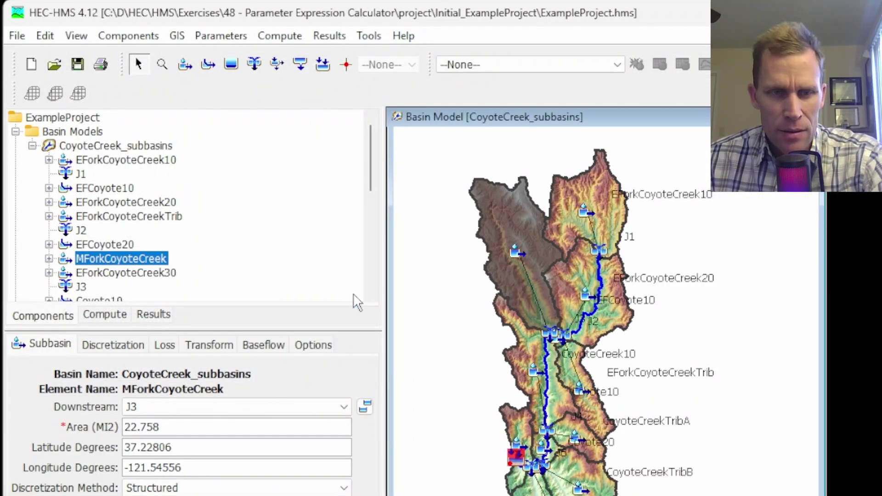
{"action": "left_click", "coordinate": [198, 346]}
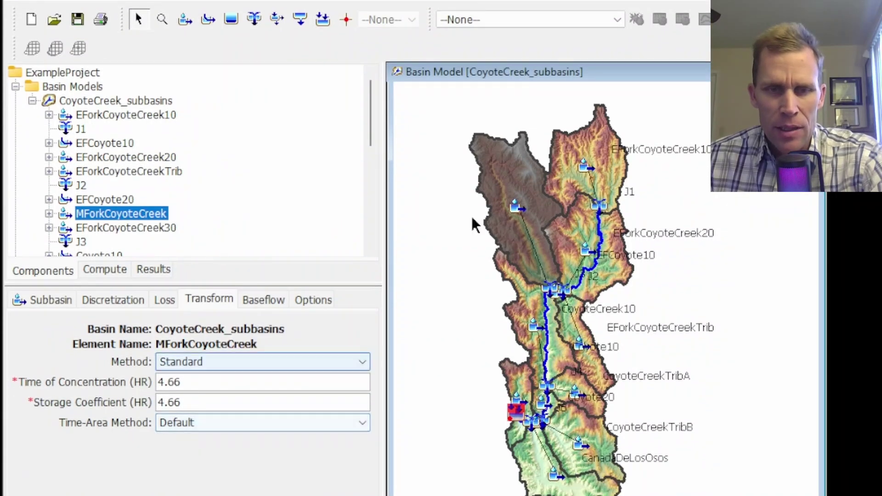
{"action": "left_click", "coordinate": [561, 162]}
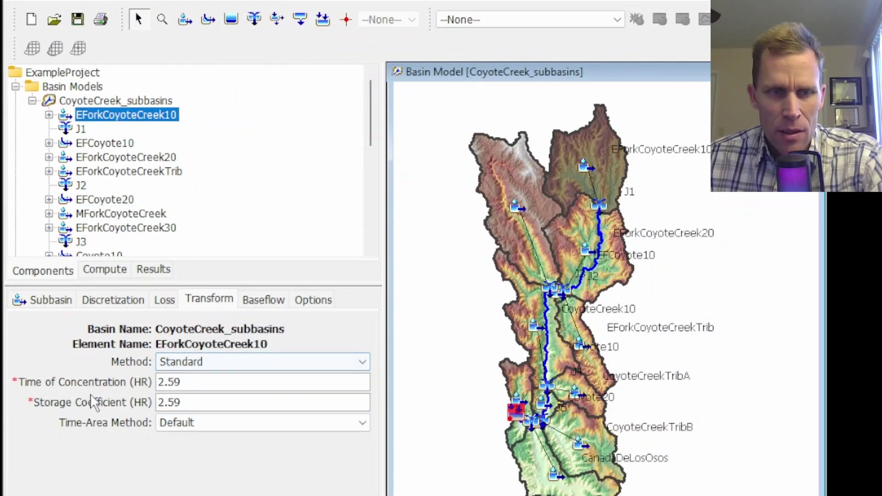
{"action": "left_click", "coordinate": [572, 260]}
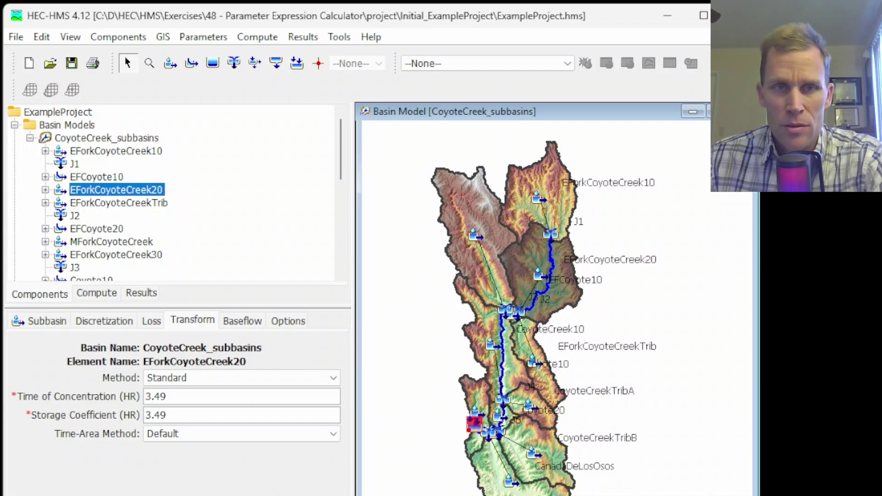
Open the Green and Ampt loss parameter table and set its filter to --None-- to list all subbasins
{"action": "left_click", "coordinate": [250, 39]}
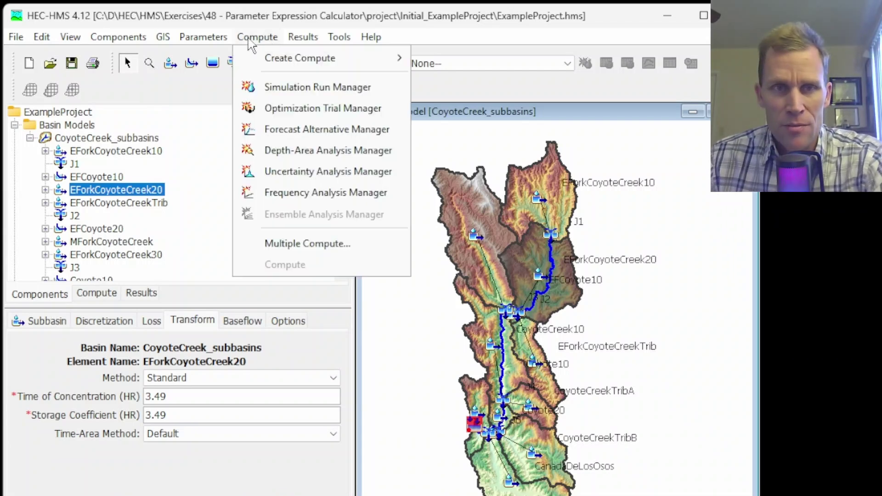
{"action": "mouse_move", "coordinate": [212, 42]}
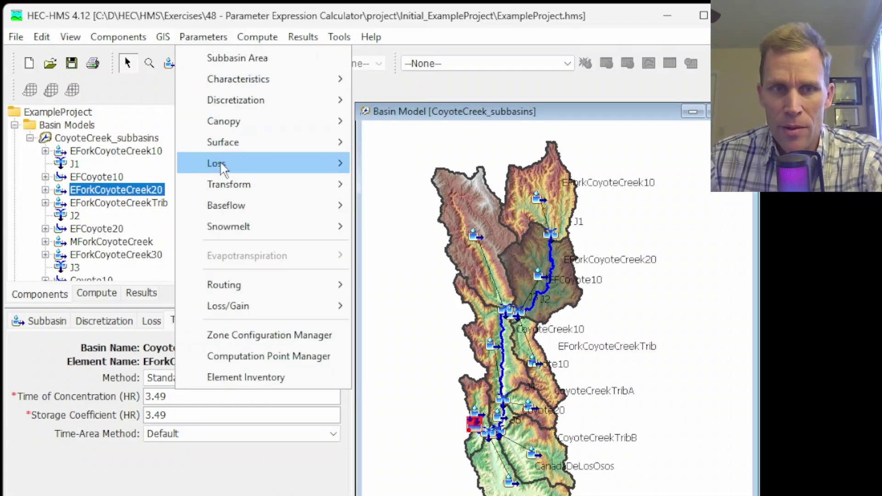
{"action": "mouse_move", "coordinate": [225, 167]}
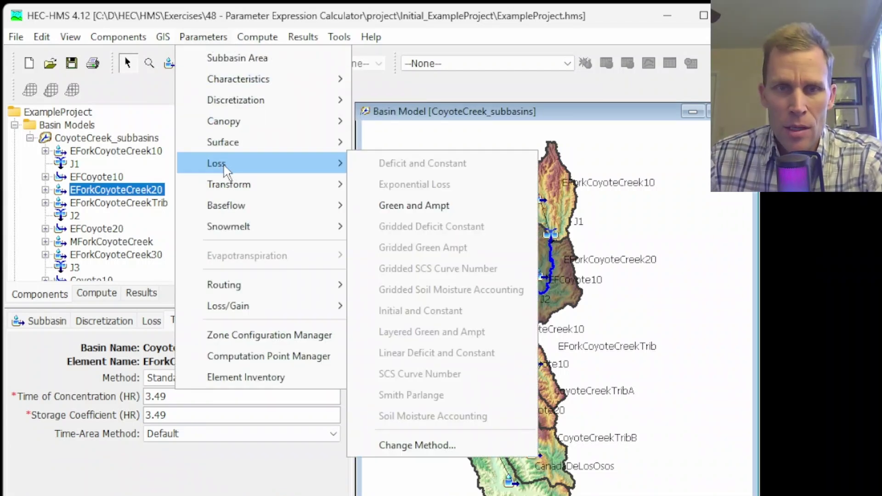
{"action": "left_click", "coordinate": [437, 207]}
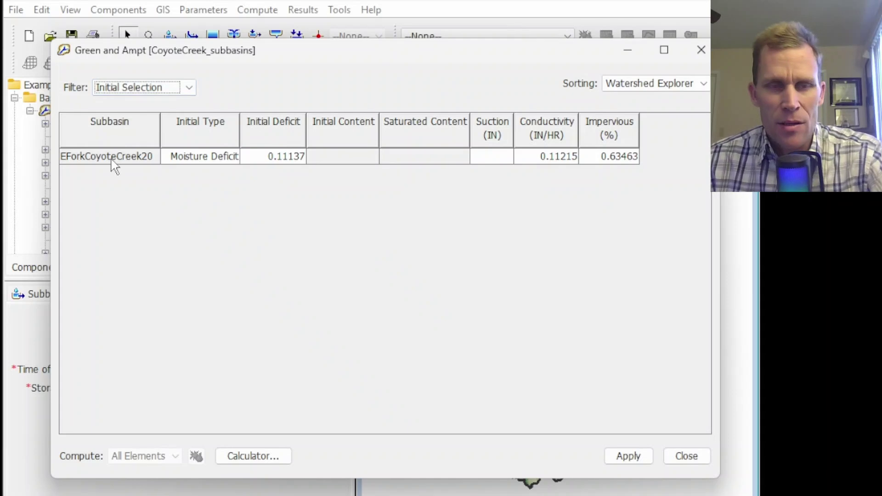
{"action": "left_click", "coordinate": [161, 89]}
{"action": "left_click_drag", "start_coordinate": [245, 42], "coordinate": [457, 386]}
{"action": "left_click_drag", "start_coordinate": [508, 367], "coordinate": [375, 78]}
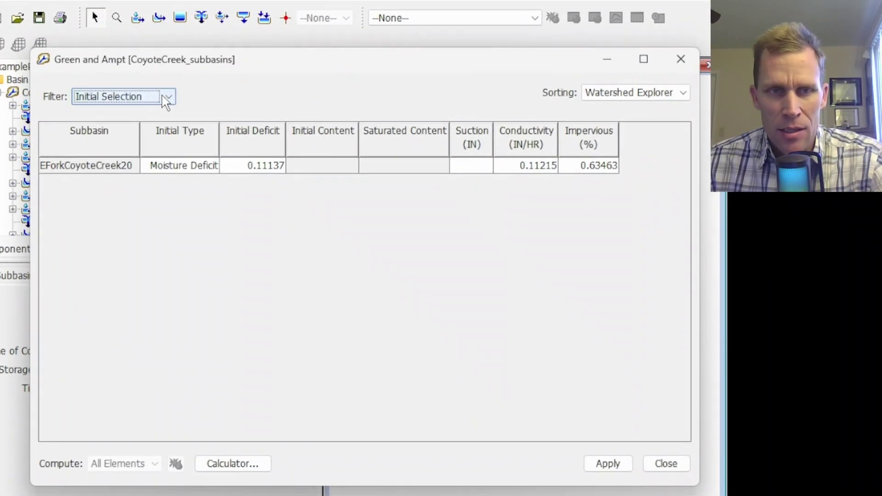
{"action": "left_click", "coordinate": [167, 97]}
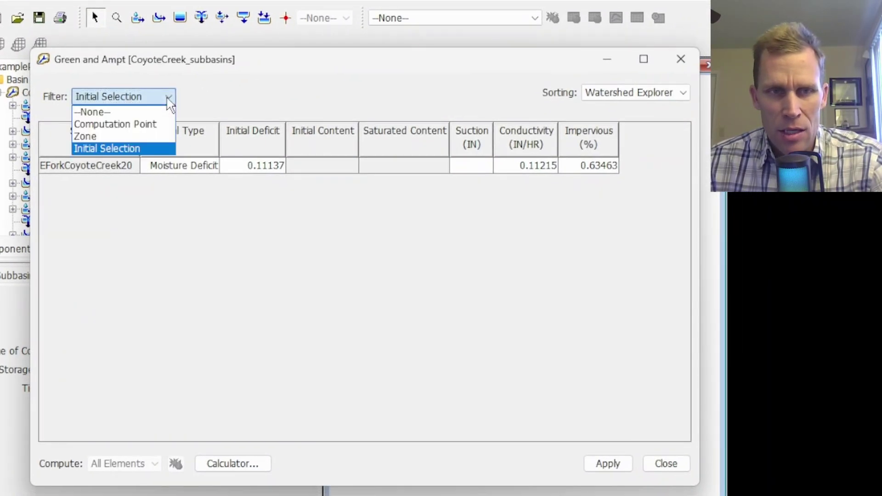
{"action": "left_click", "coordinate": [145, 112]}
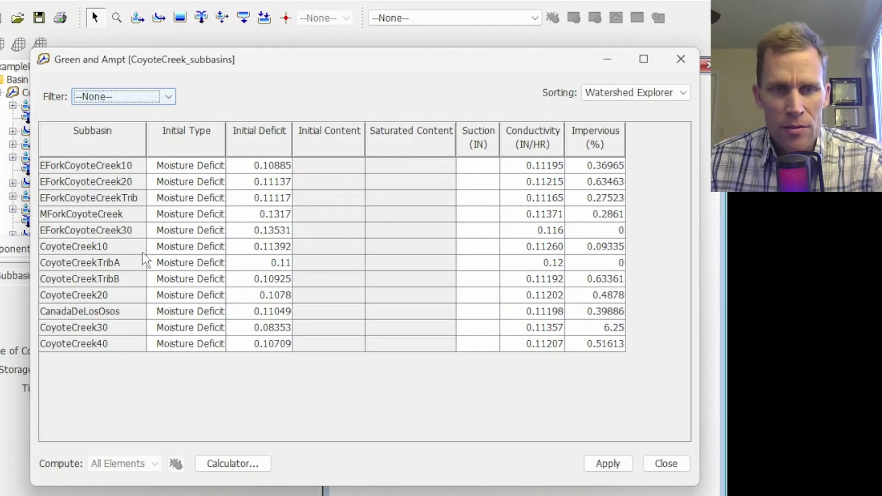
Open the Expression Calculator for the Green and Ampt parameters and review its available fields, grid variables and subbasin statistics
{"action": "left_click", "coordinate": [241, 467]}
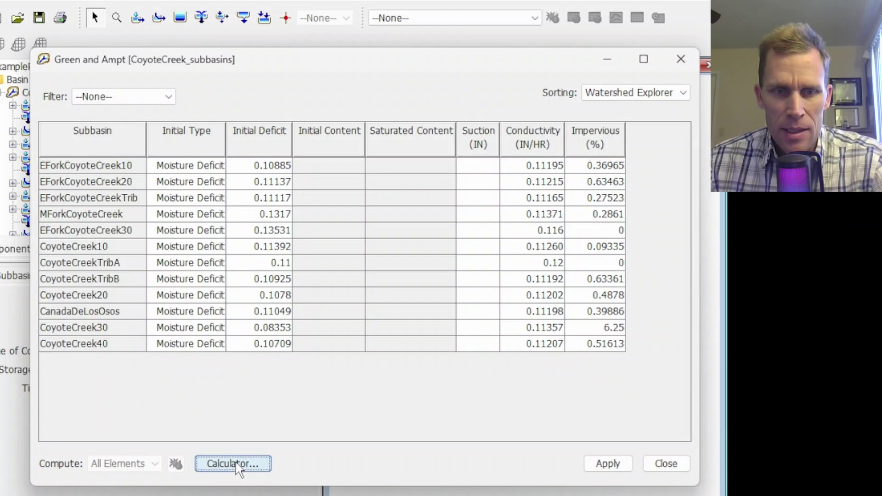
{"action": "left_click_drag", "start_coordinate": [619, 69], "coordinate": [410, 75]}
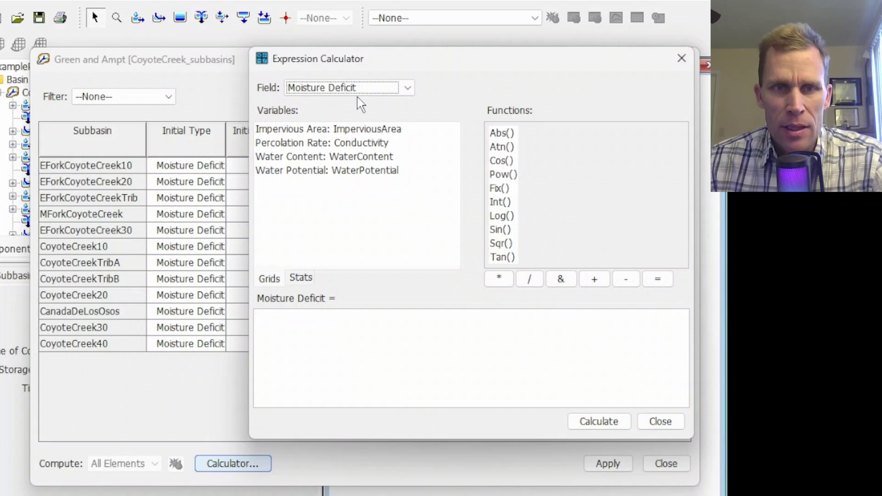
{"action": "left_click", "coordinate": [408, 89]}
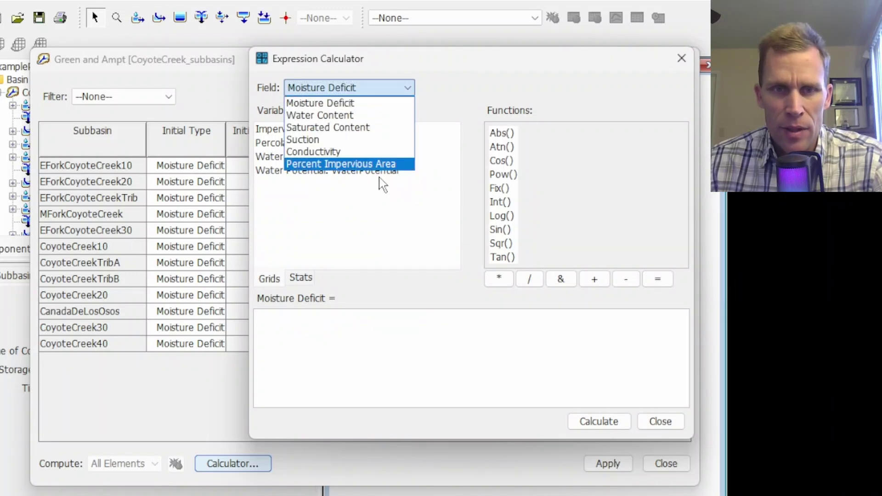
{"action": "left_click_drag", "start_coordinate": [401, 64], "coordinate": [652, 83]}
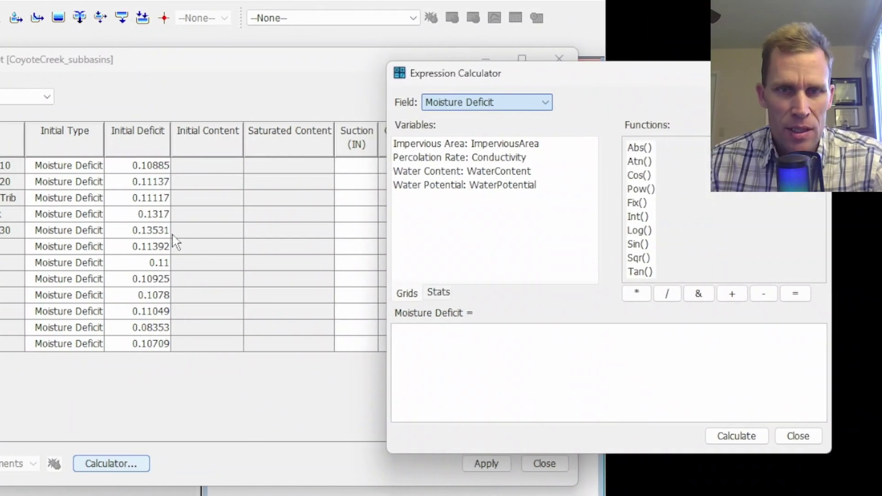
{"action": "left_click_drag", "start_coordinate": [496, 83], "coordinate": [310, 91]}
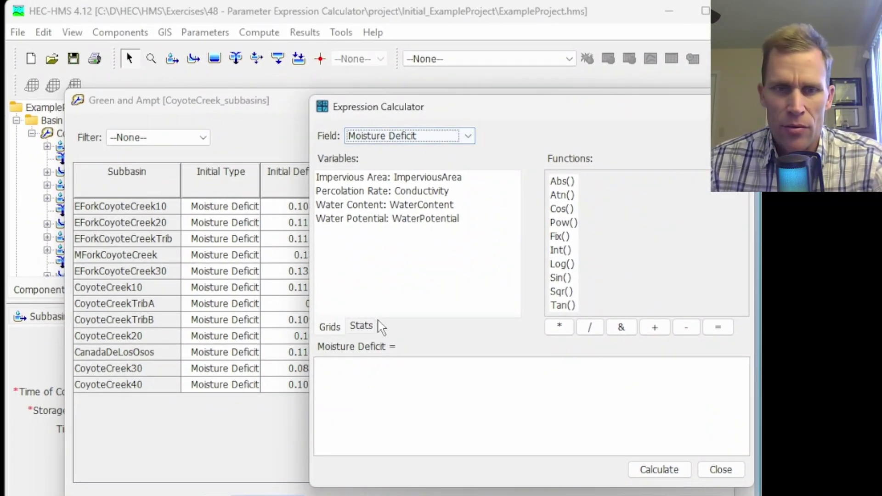
{"action": "left_click", "coordinate": [362, 329]}
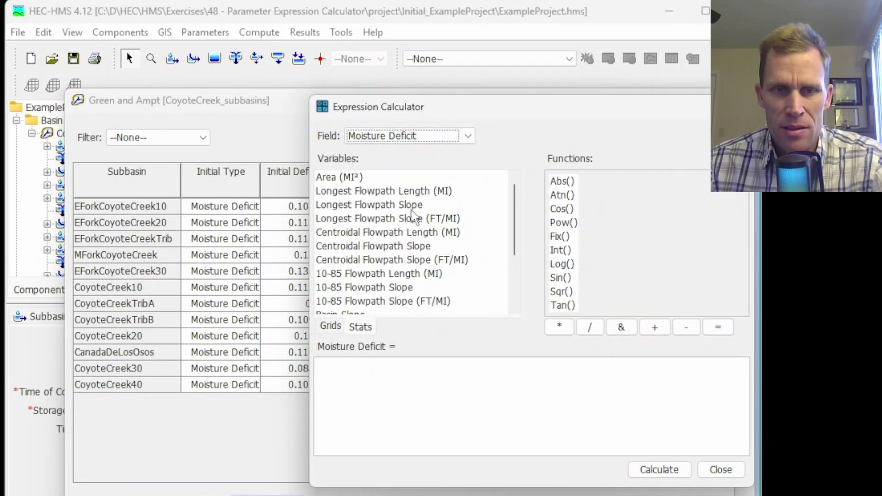
{"action": "left_click", "coordinate": [331, 329]}
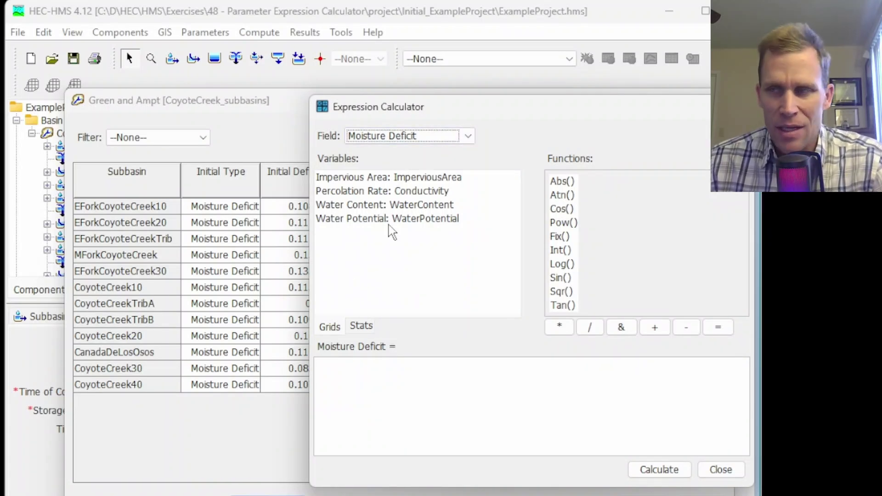
Choose Suction as the field to calculate and insert the Water Potential: WaterPotential grid as its expression
{"action": "left_click", "coordinate": [388, 136]}
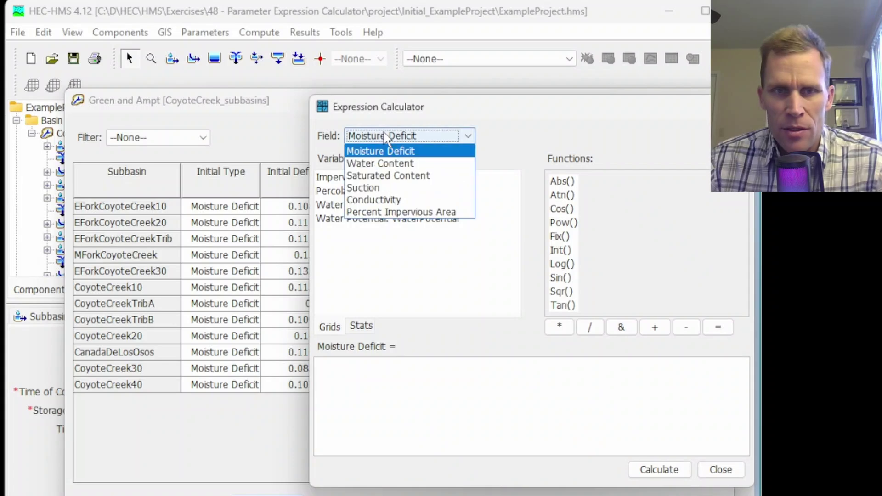
{"action": "left_click", "coordinate": [374, 188]}
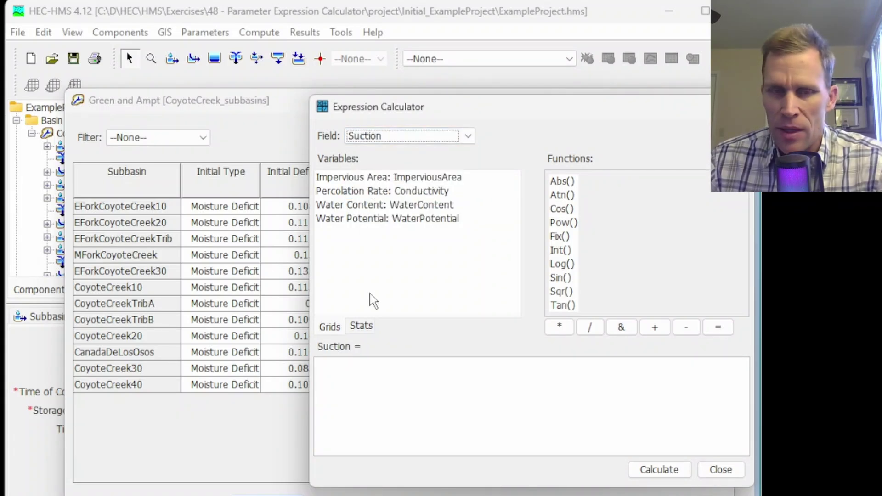
{"action": "left_click", "coordinate": [385, 382]}
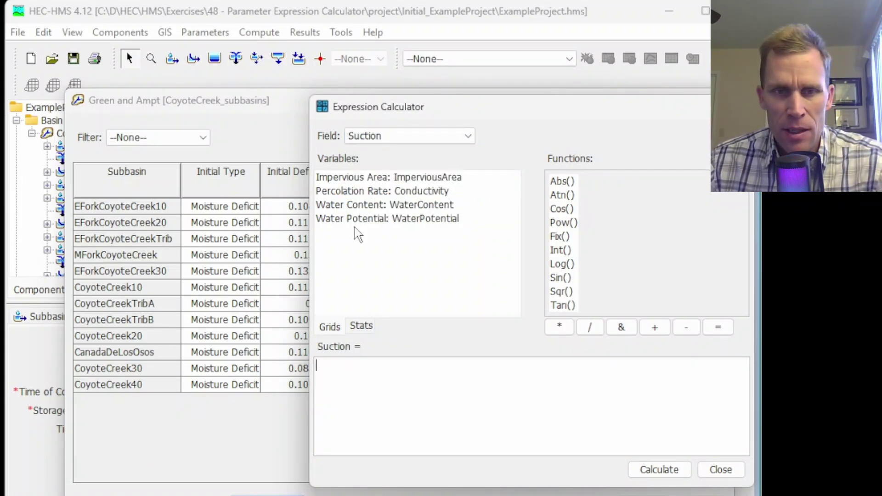
{"action": "left_click", "coordinate": [325, 331]}
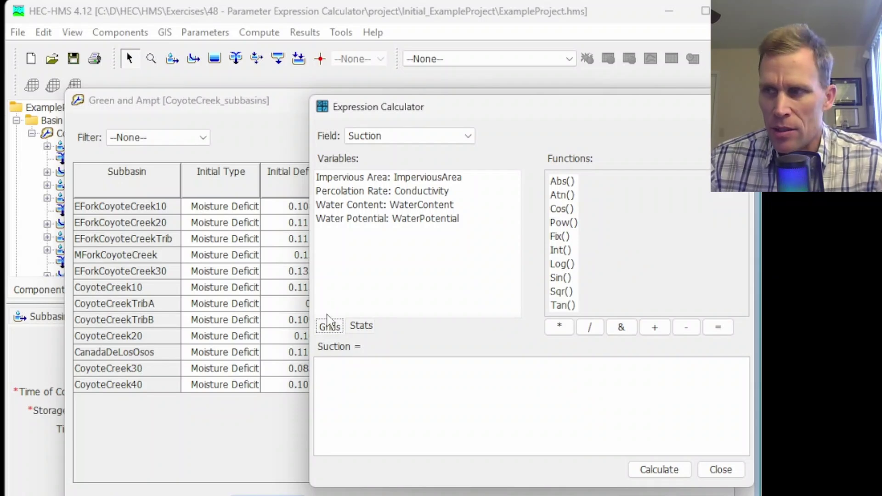
{"action": "left_click", "coordinate": [361, 219]}
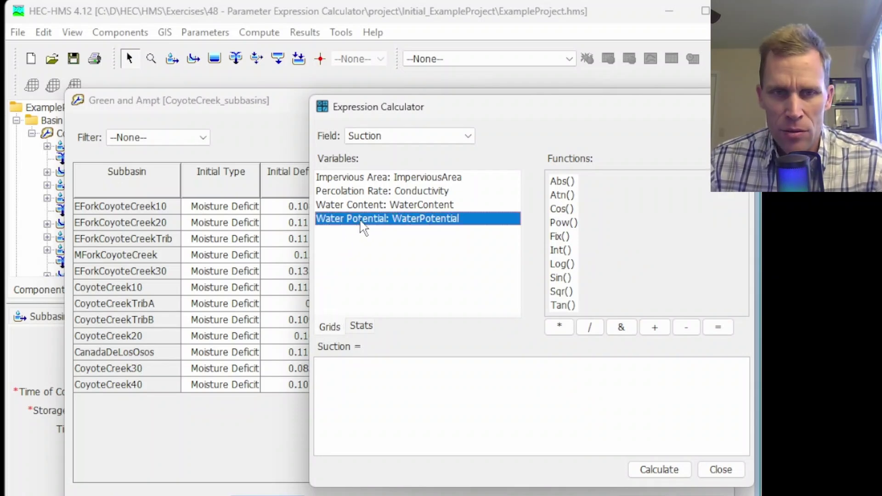
{"action": "double_click", "coordinate": [363, 225]}
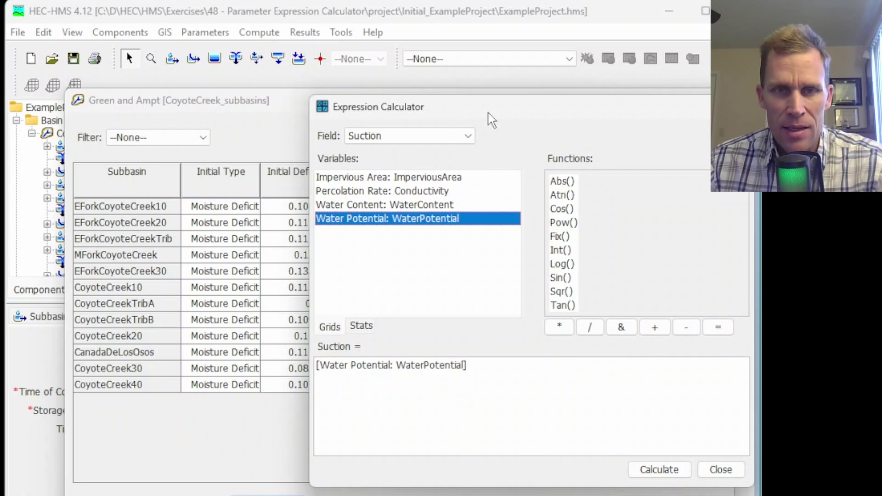
Calculate the suction for all subbasins from the expression and apply the values to the Green and Ampt table
{"action": "left_click_drag", "start_coordinate": [492, 110], "coordinate": [749, 143]}
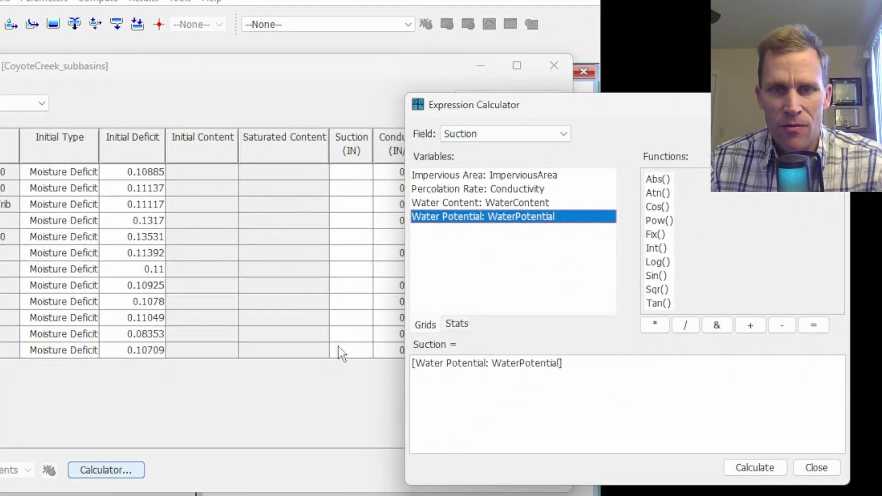
{"action": "left_click", "coordinate": [755, 468]}
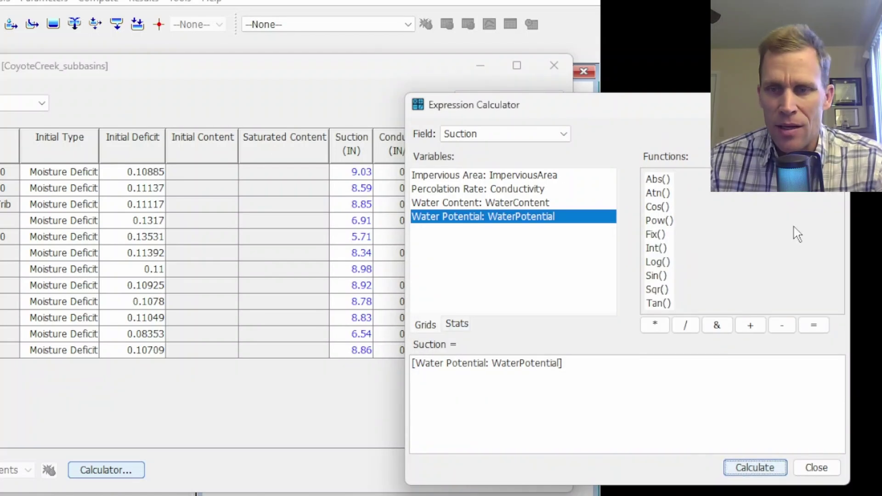
{"action": "left_click", "coordinate": [813, 467]}
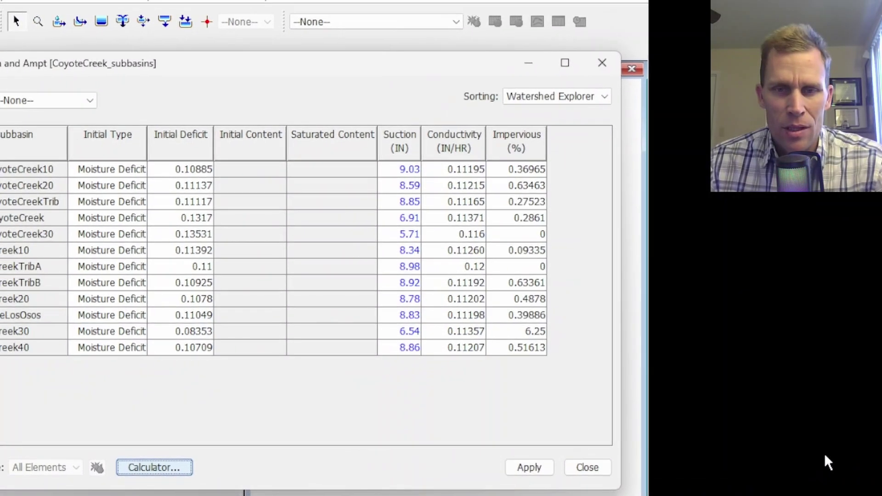
{"action": "left_click", "coordinate": [529, 468]}
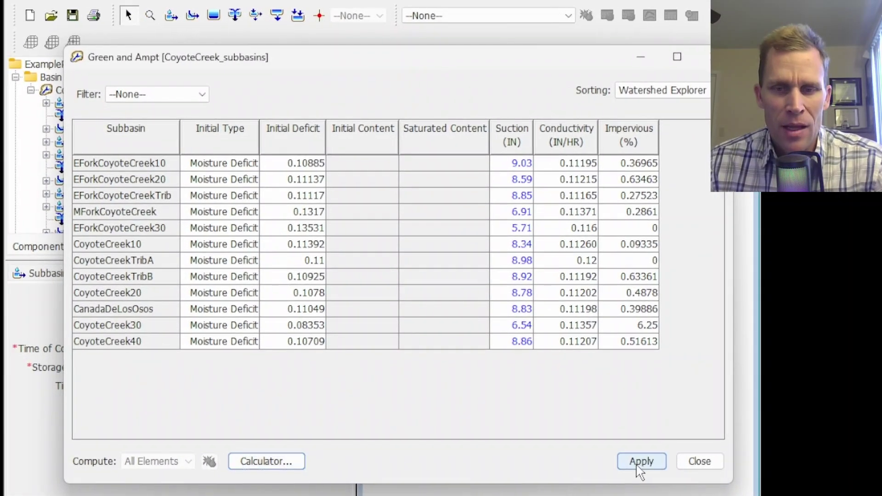
{"action": "left_click", "coordinate": [704, 466]}
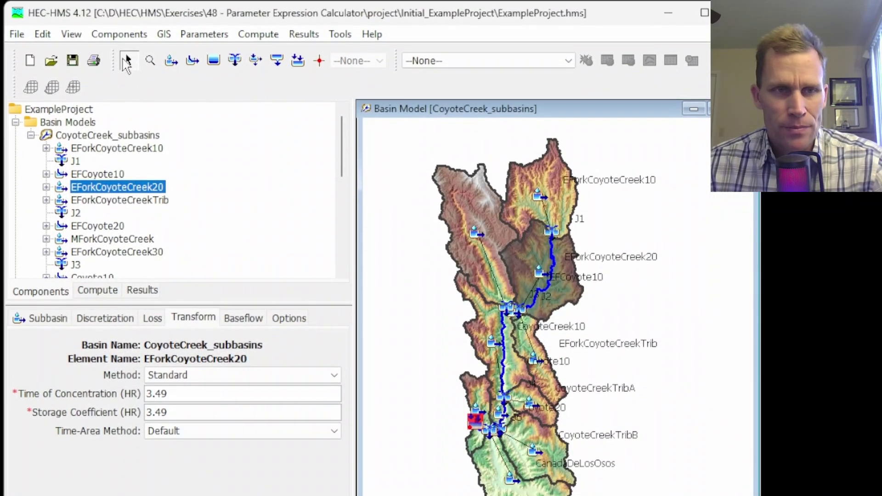